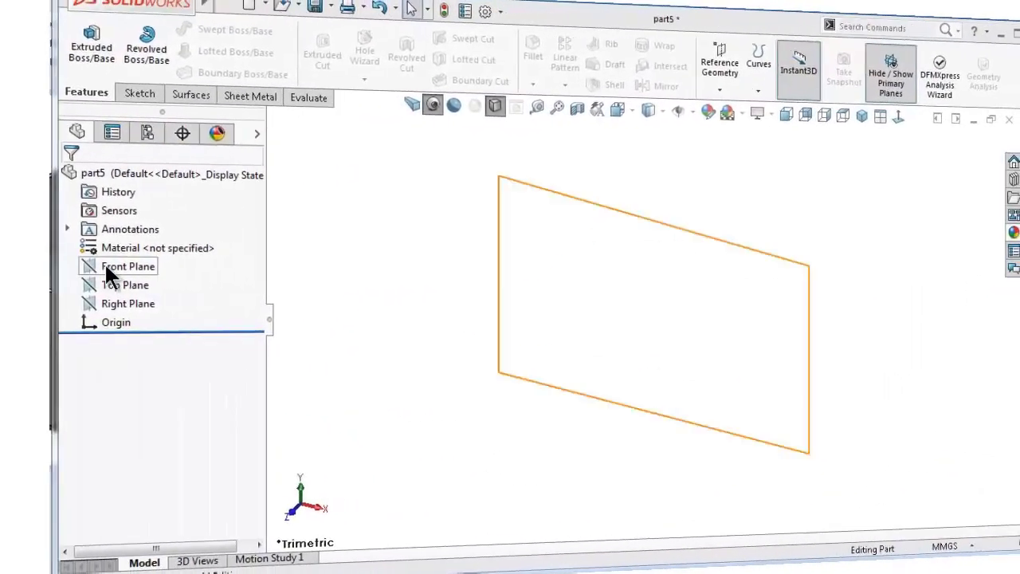
Begin Sketch1 on the Front Plane of part5.
click(48, 268)
click(56, 247)
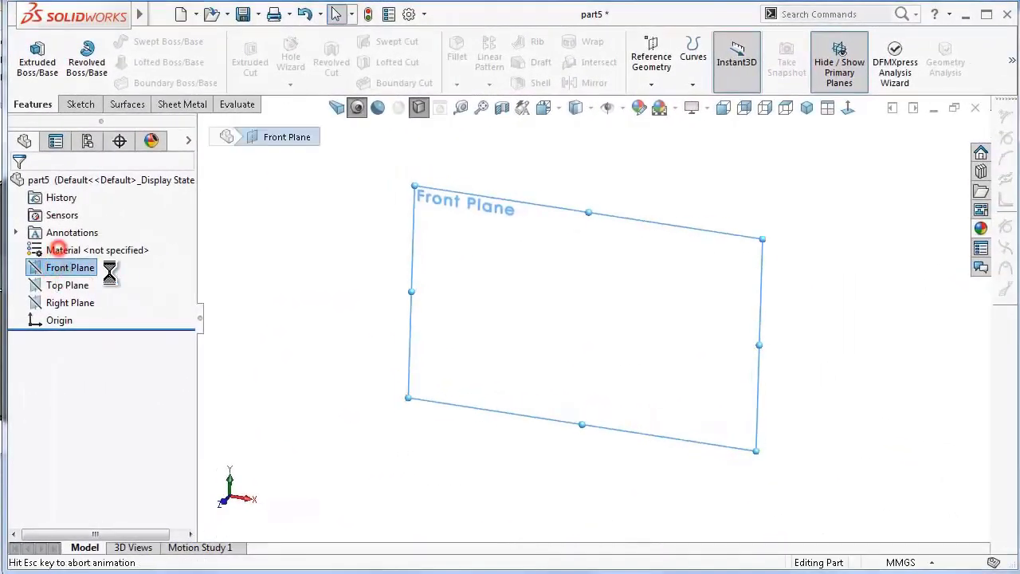
Draw the closed stepped shaft profile with lines from the origin, rising two steps, dropping one, and closing along the base.
click(112, 44)
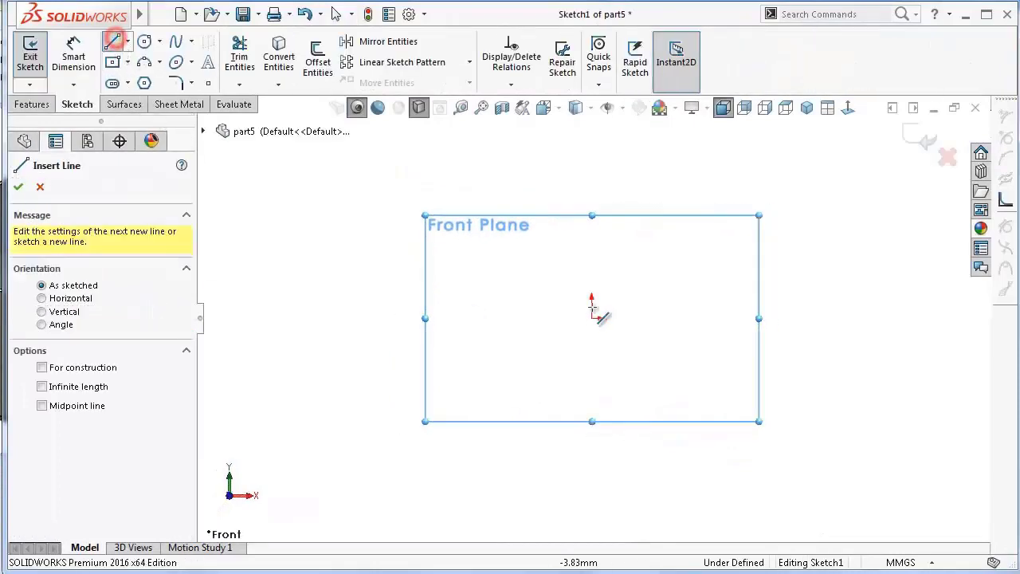
click(591, 317)
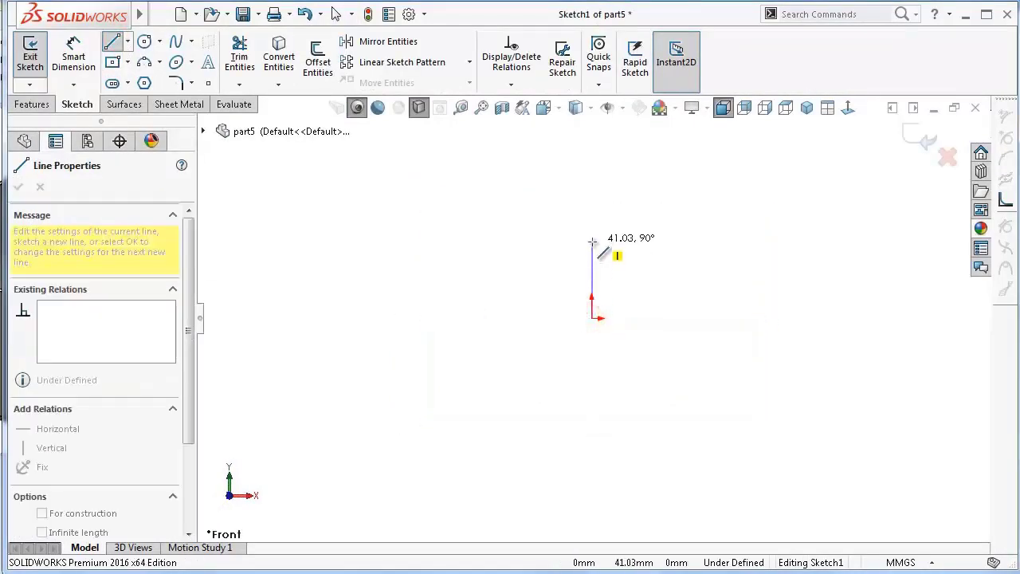
click(592, 242)
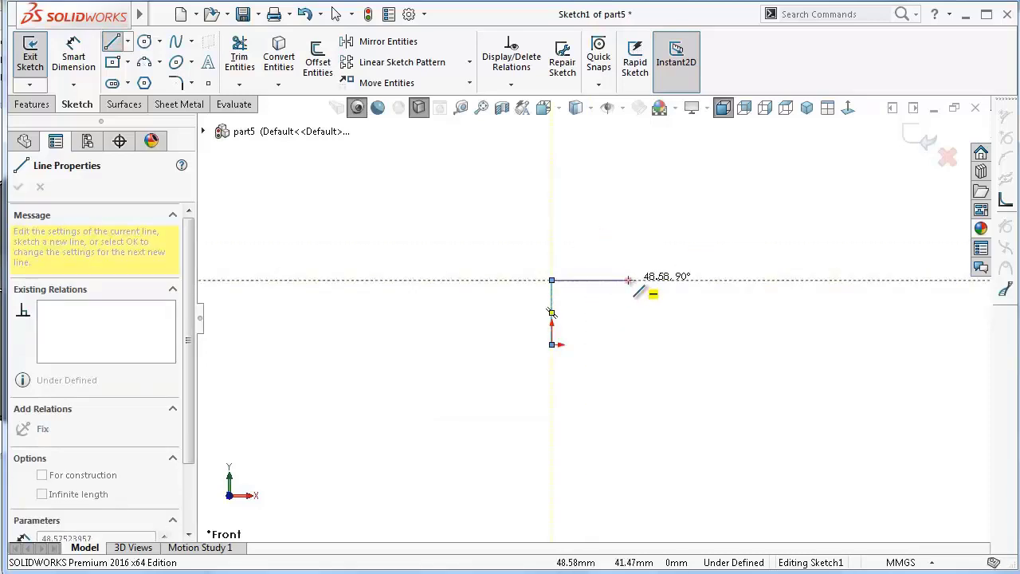
click(628, 279)
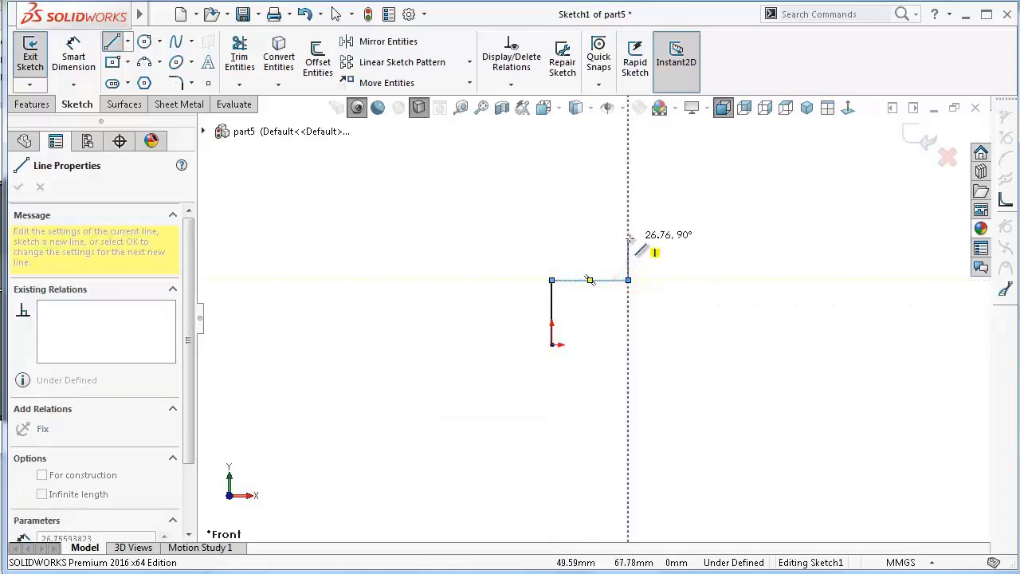
click(628, 237)
click(836, 238)
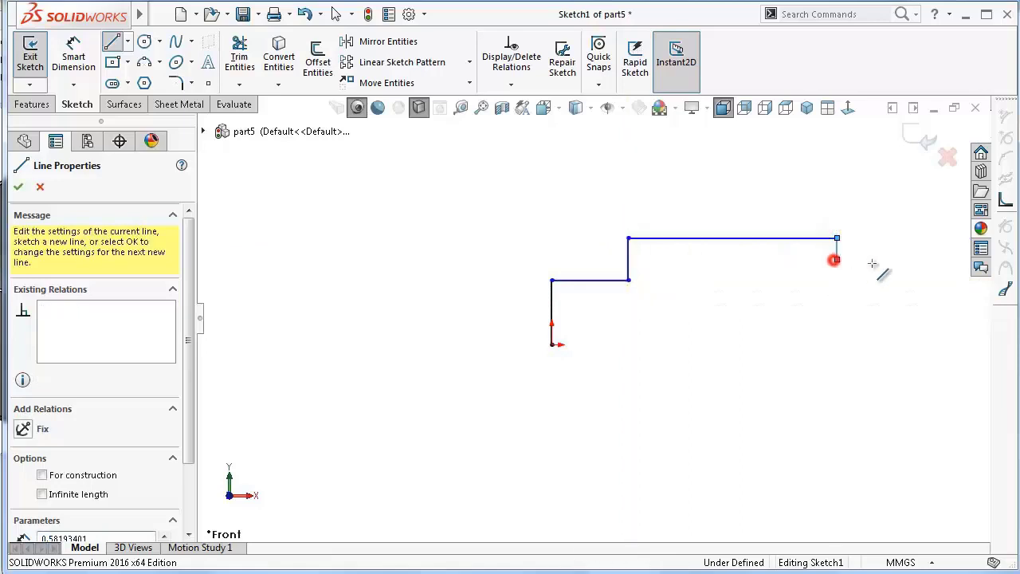
click(837, 259)
click(920, 259)
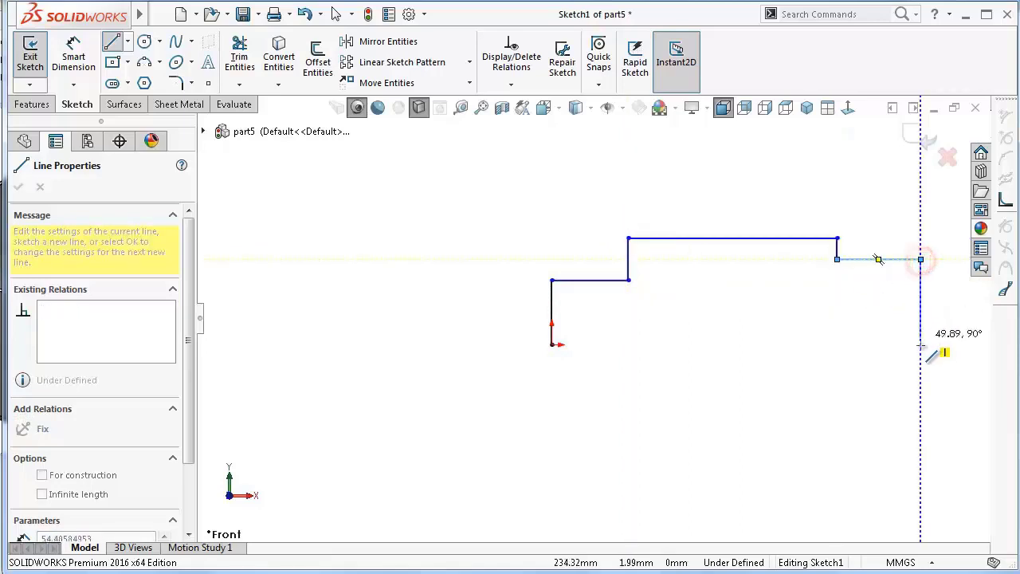
click(921, 344)
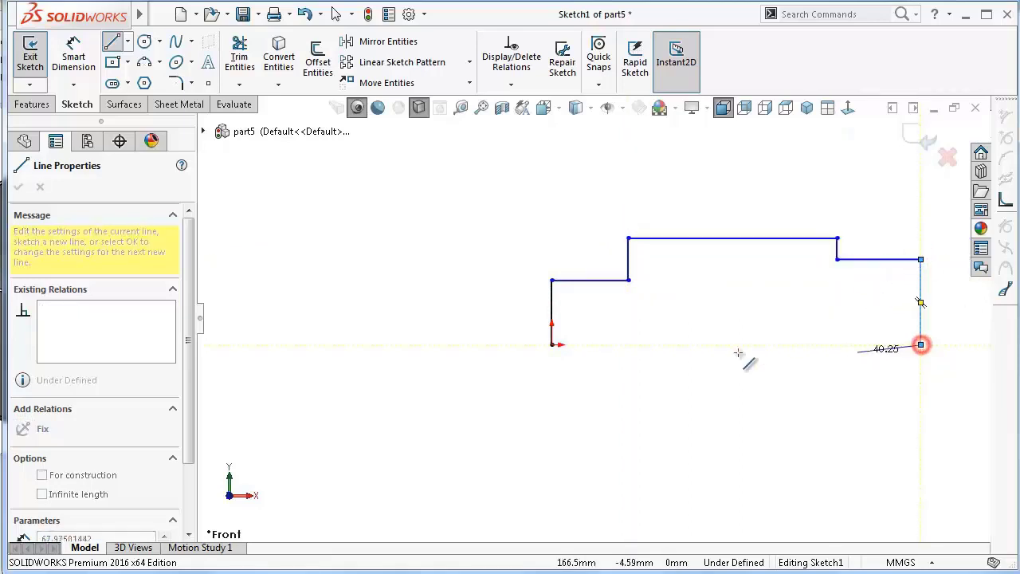
click(551, 344)
Dimension the left vertical edge at 10 mm.
right_drag(432, 412, 433, 279)
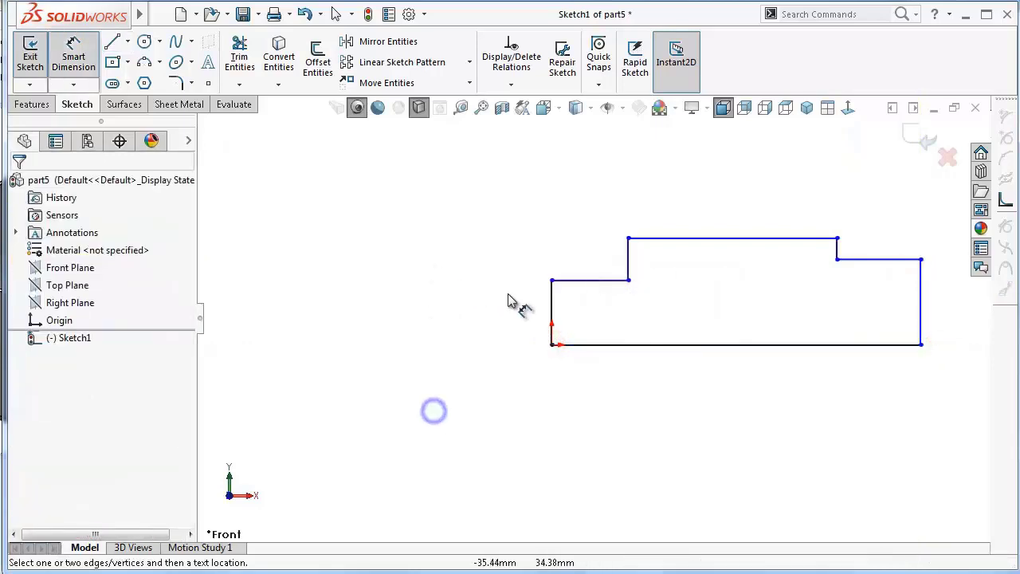
scroll(635, 326, down, 2)
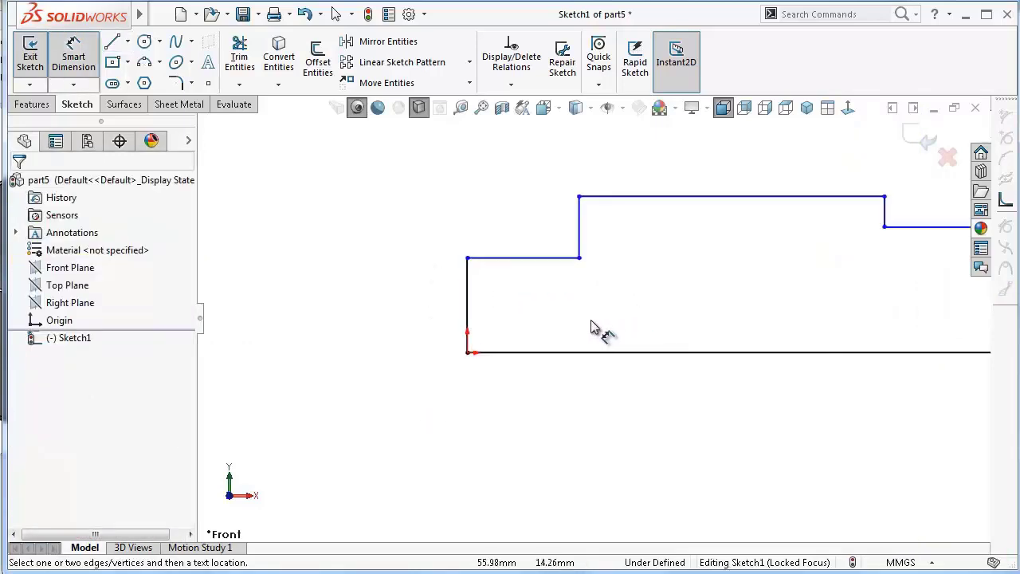
click(469, 287)
click(409, 285)
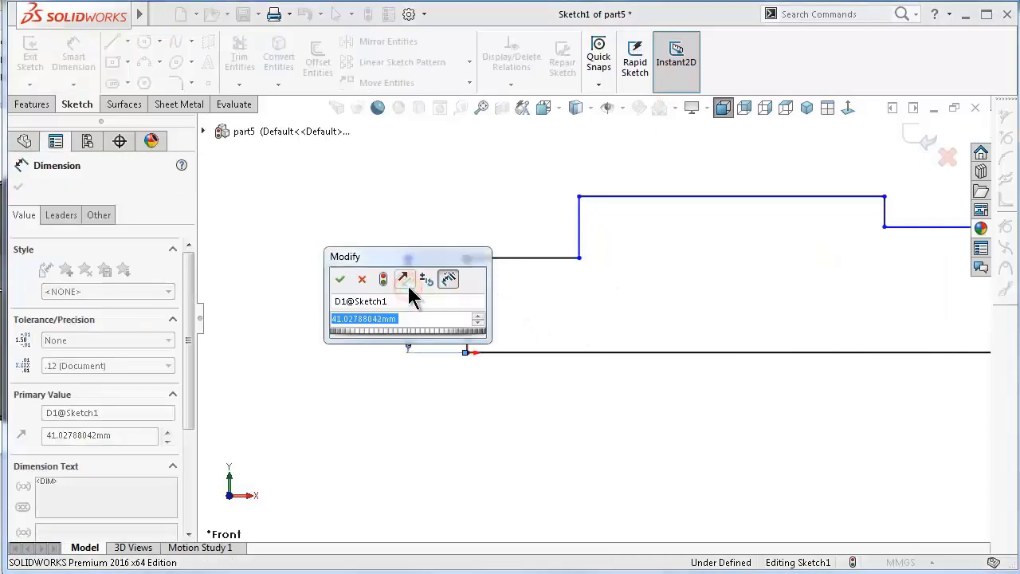
text(10)
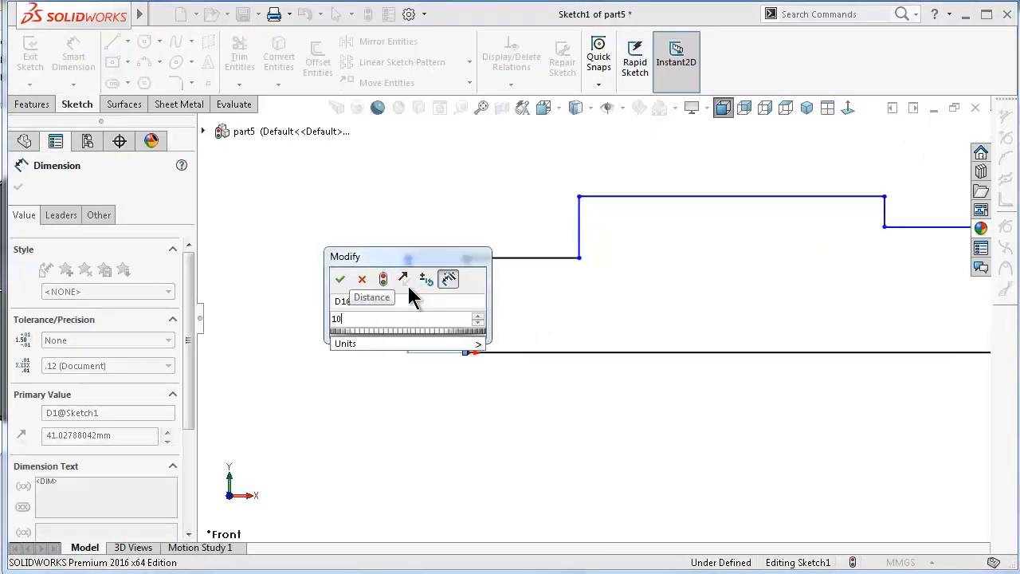
key(Return)
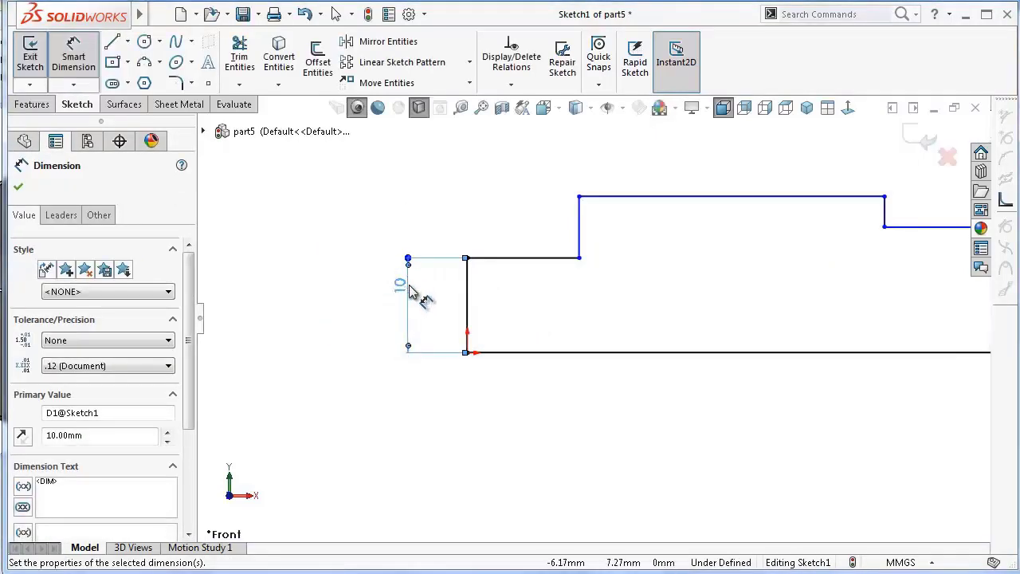
Set the first step's horizontal length to 10 mm and change the left edge height to 5.01 mm.
click(518, 258)
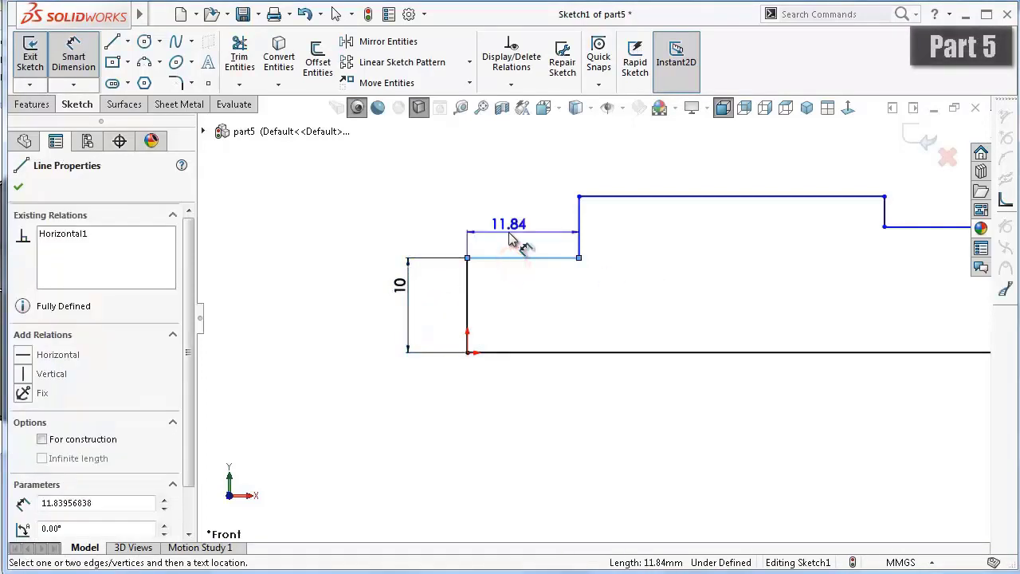
click(513, 240)
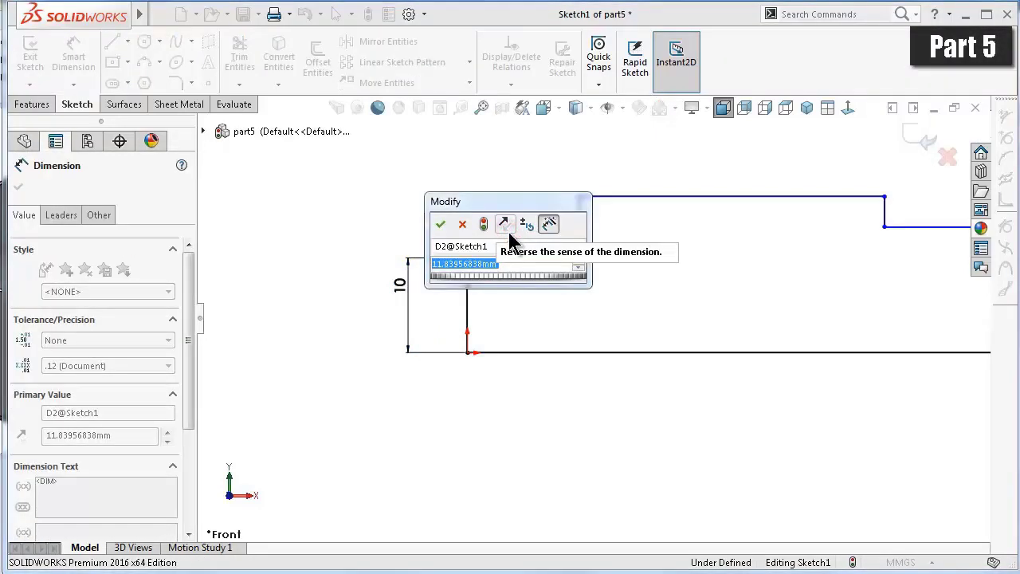
text(10)
key(Return)
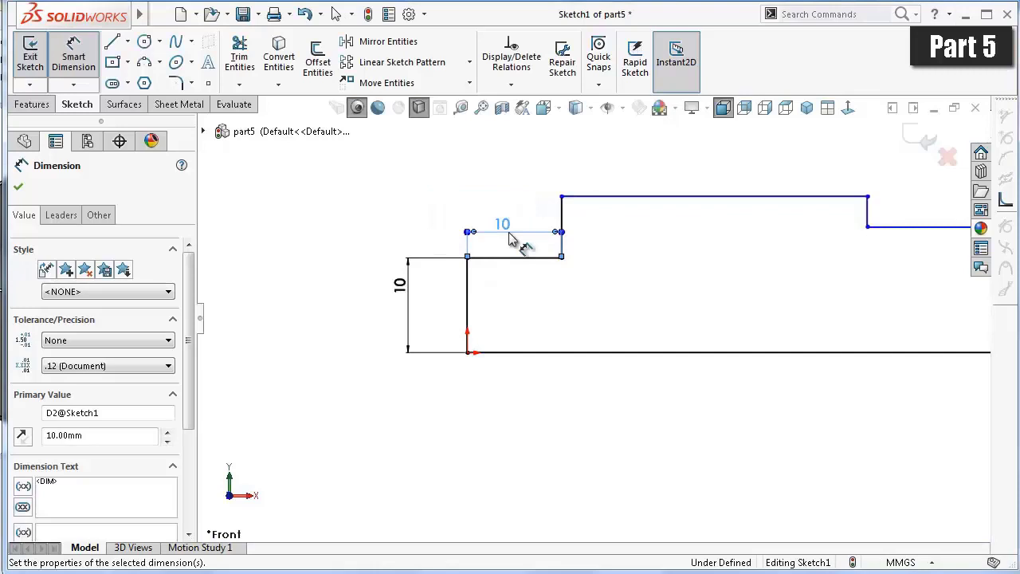
double_click(396, 285)
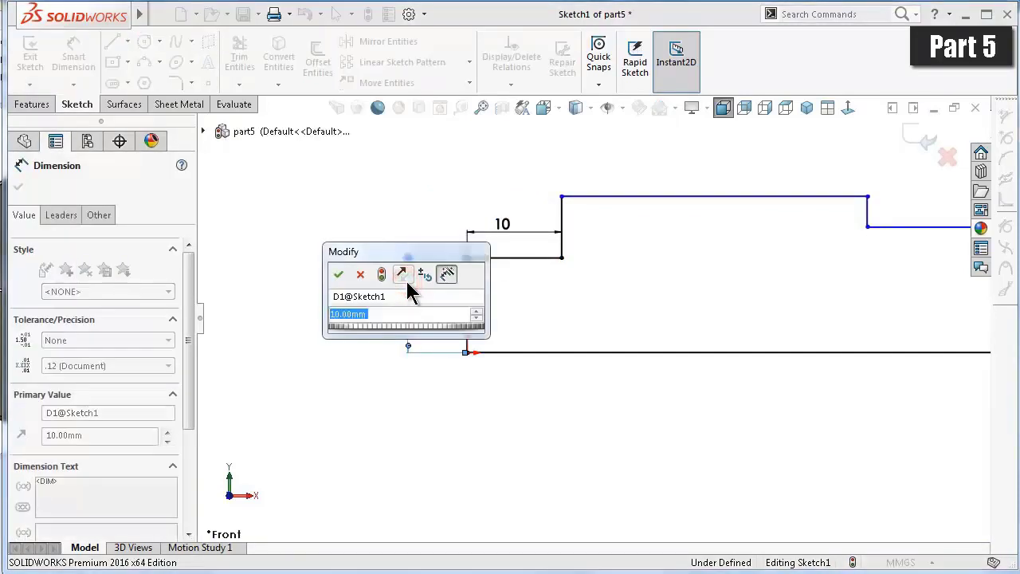
text(5.)
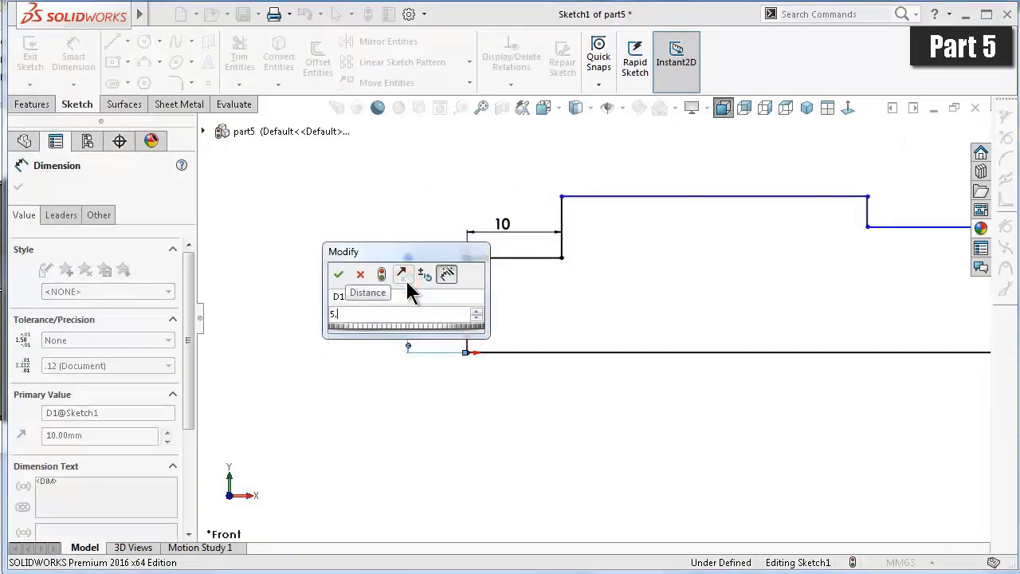
text(01)
key(Return)
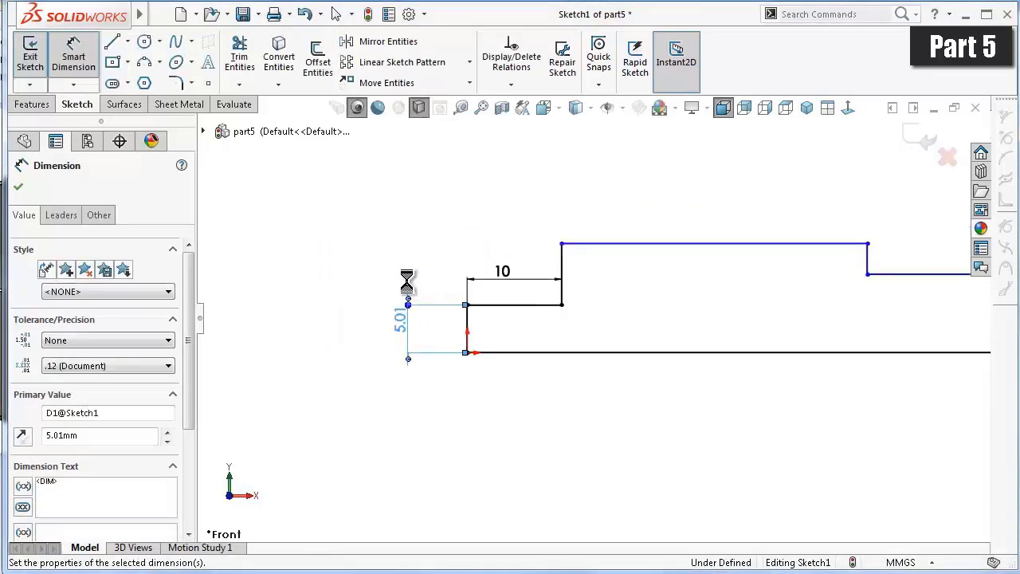
Dimension the long top edge at 10.75 mm and the lower right edge at 5.01 mm.
scroll(510, 299, down, 1)
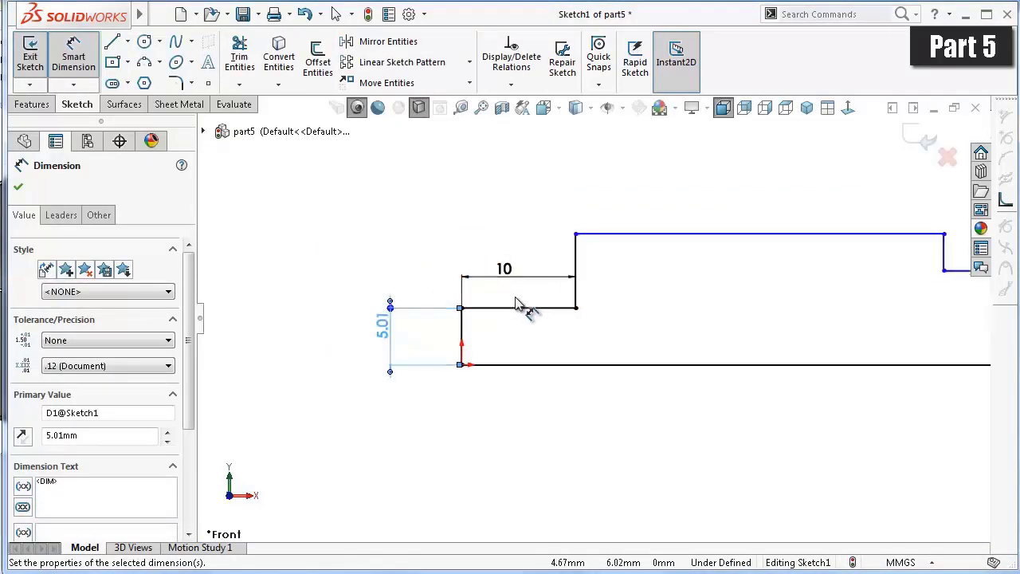
click(673, 234)
click(668, 213)
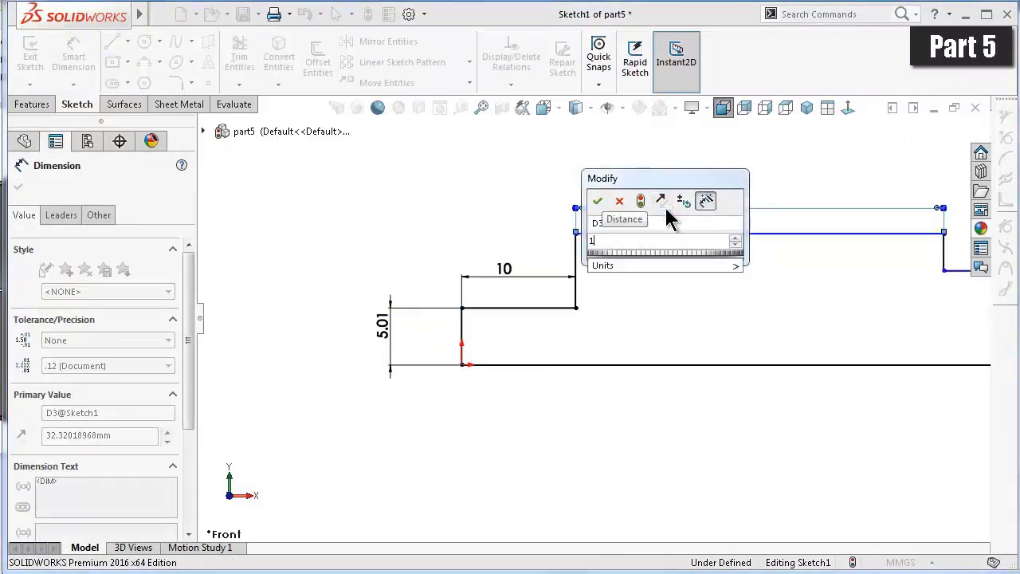
text(10.75)
key(Return)
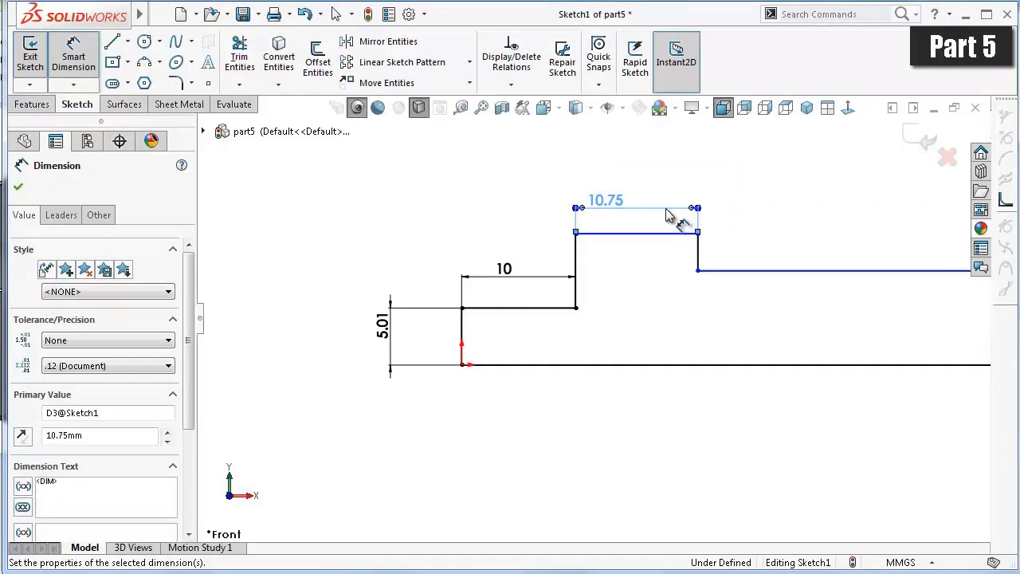
scroll(784, 255, down, 1)
scroll(785, 253, down, 1)
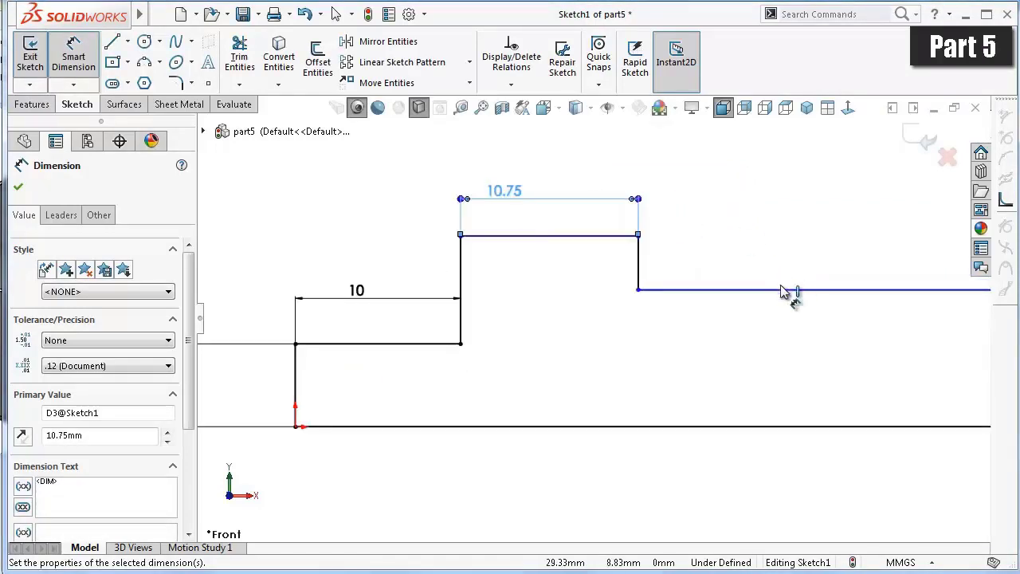
scroll(845, 307, up, 2)
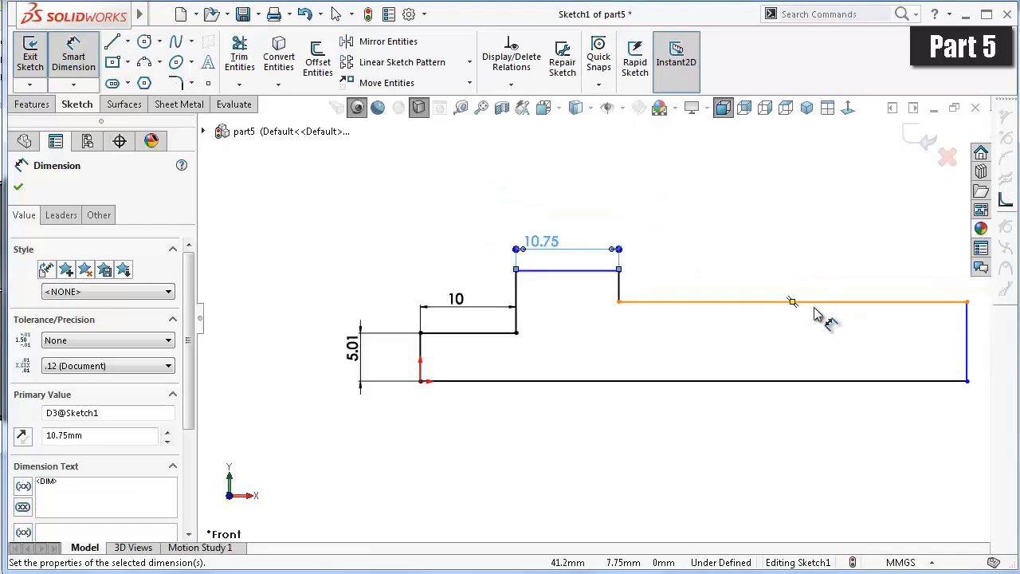
click(861, 309)
click(853, 280)
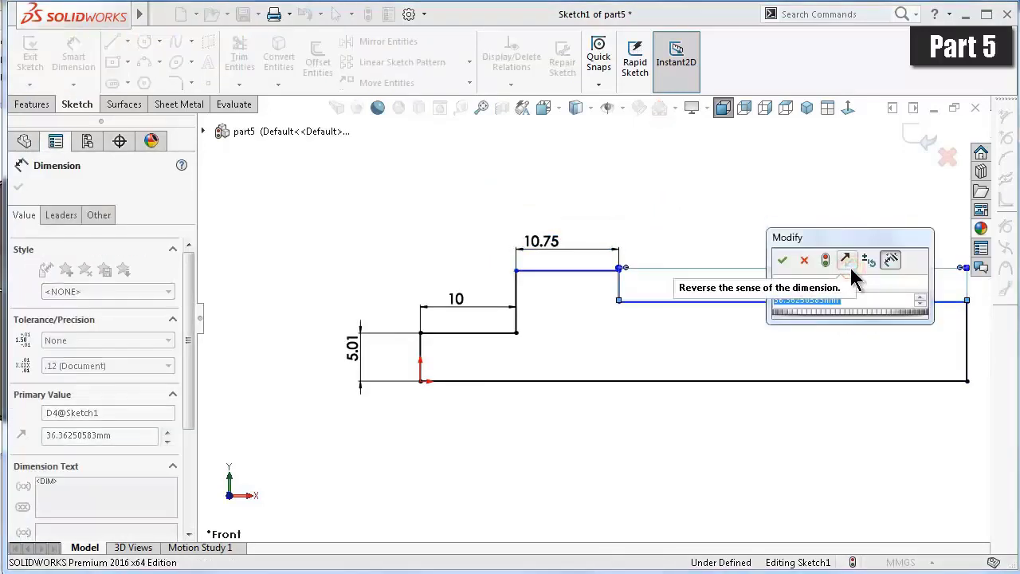
text(5.01)
key(Return)
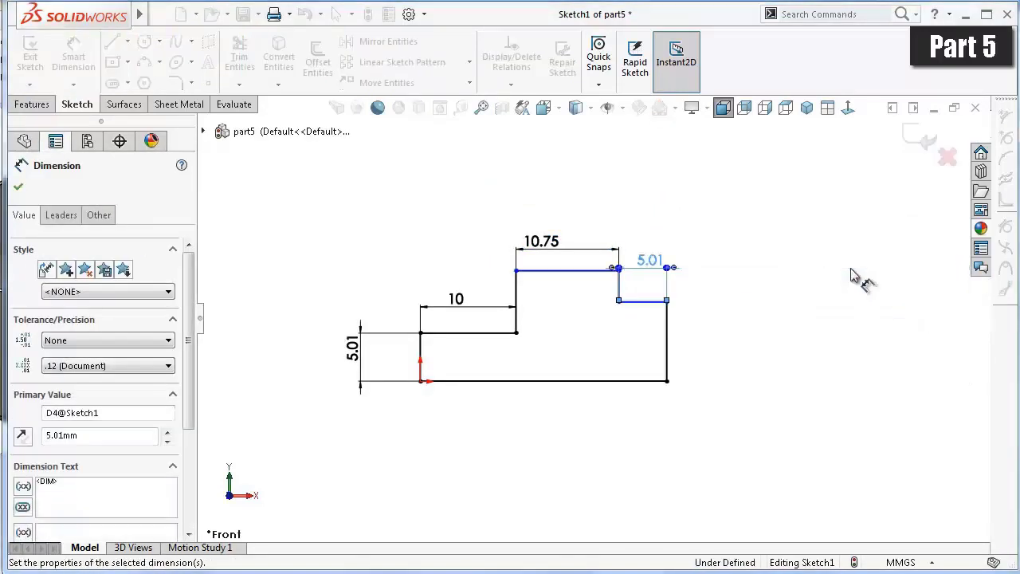
Set the right vertical edge height to 5.
scroll(849, 278, down, 2)
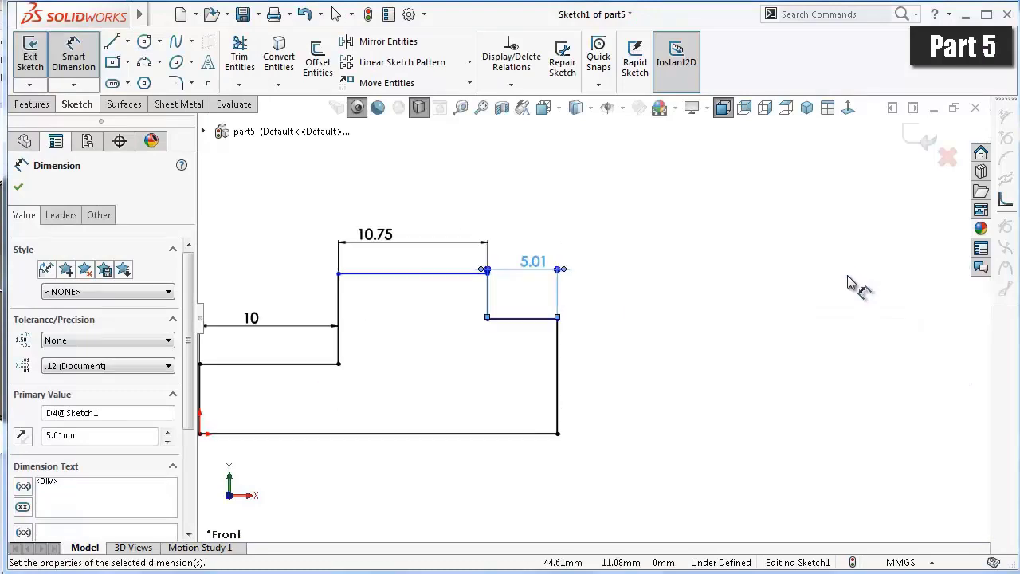
scroll(847, 285, up, 1)
click(564, 338)
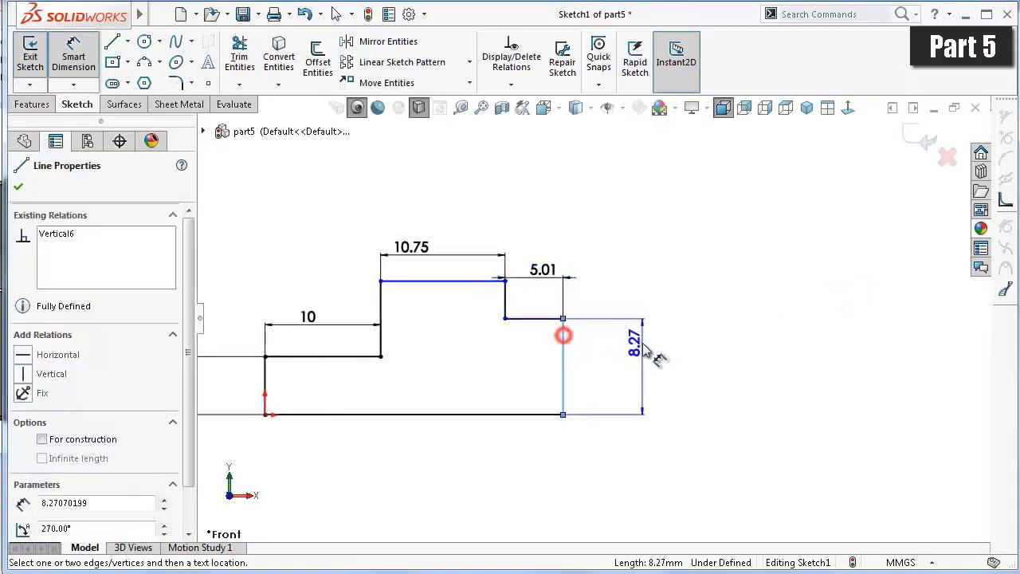
click(643, 343)
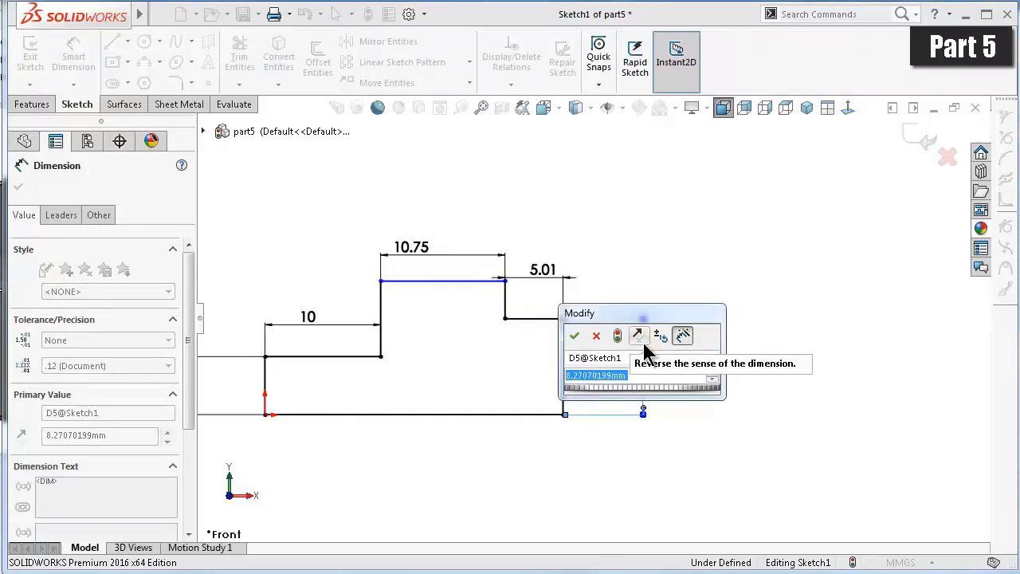
text(1)
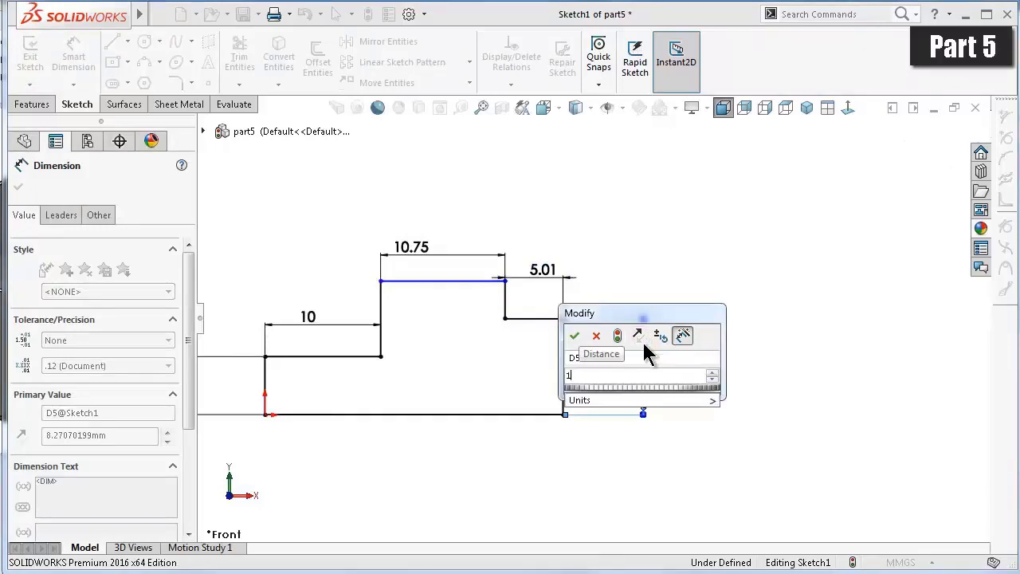
key(BackSpace)
text(5)
key(Return)
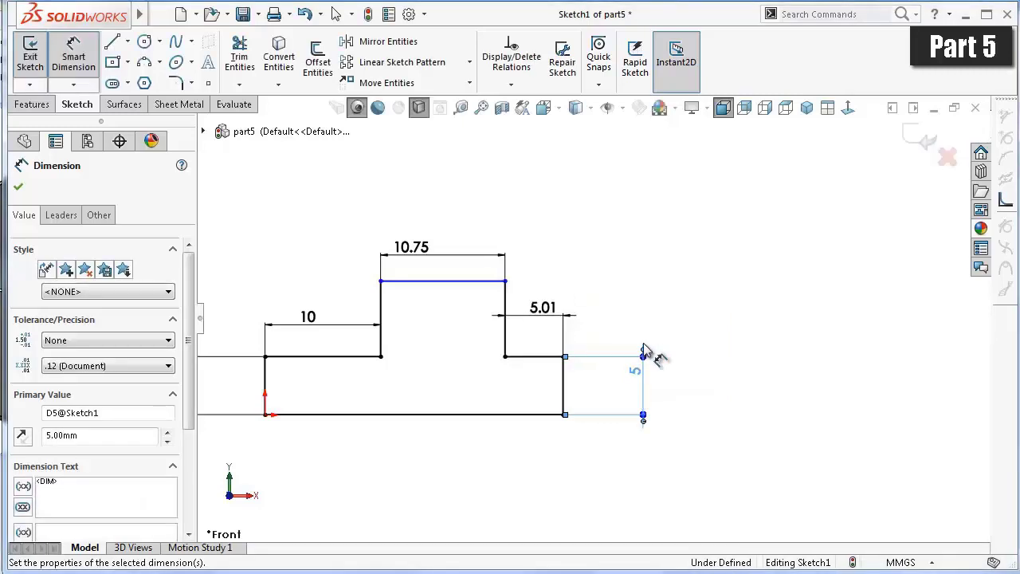
Add the 6 mm middle step height, fully defining Sketch1.
click(462, 281)
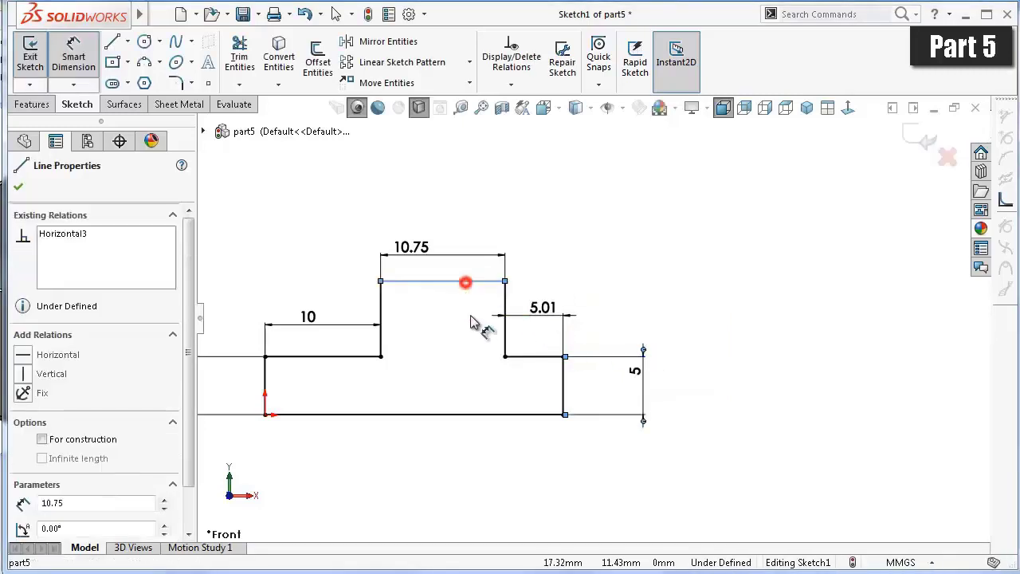
click(496, 413)
click(471, 382)
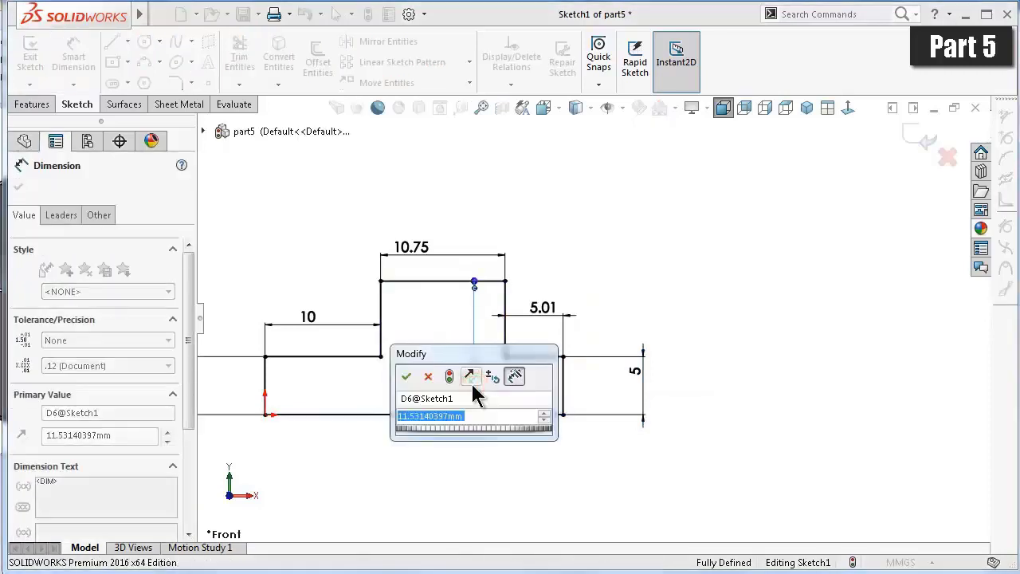
key(Return)
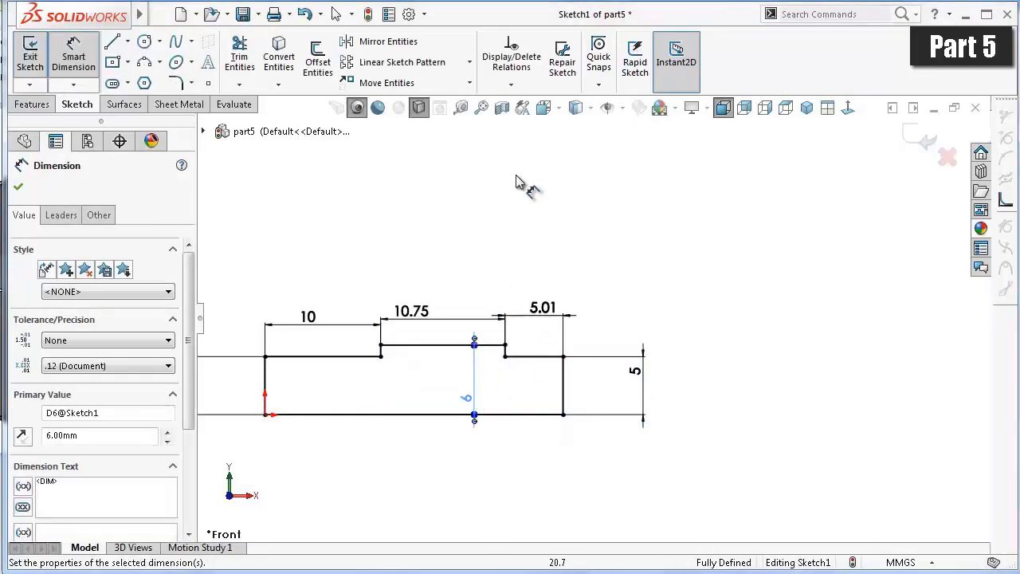
click(518, 196)
Revolve Sketch1 360° about the bottom sketch line to create Revolve1.
click(33, 103)
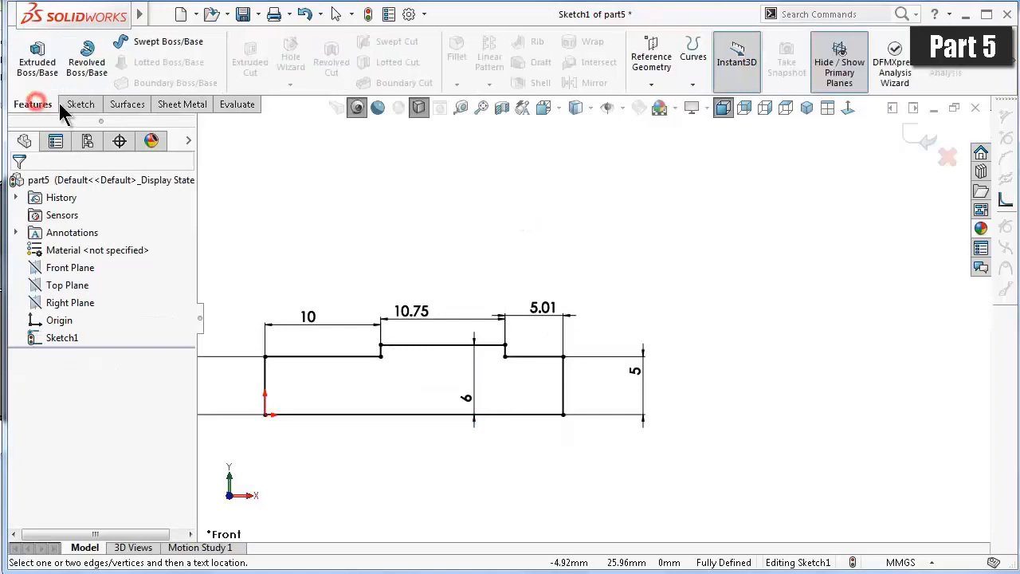
click(88, 60)
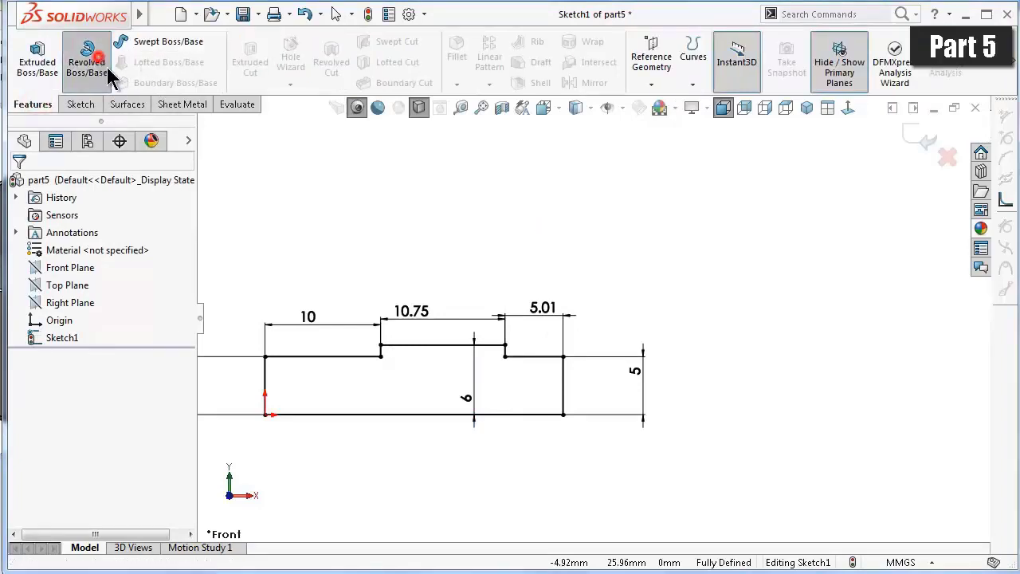
click(495, 353)
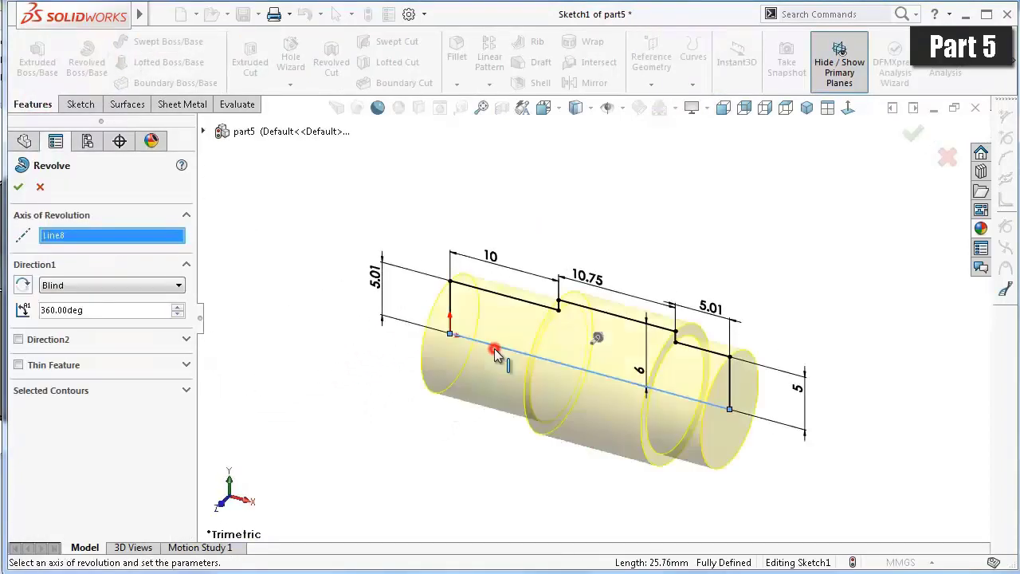
click(18, 187)
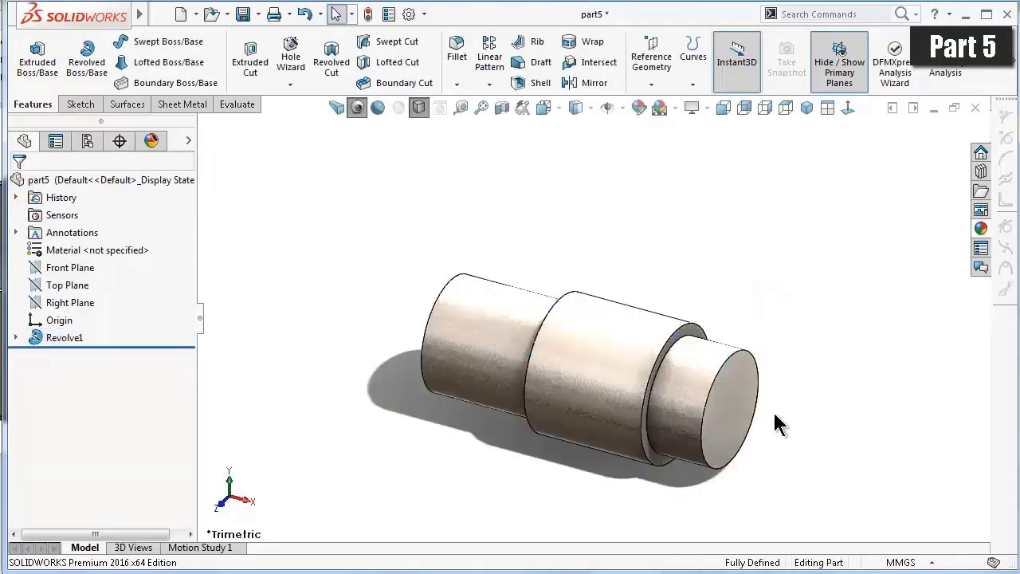
scroll(772, 419, down, 2)
scroll(771, 431, down, 2)
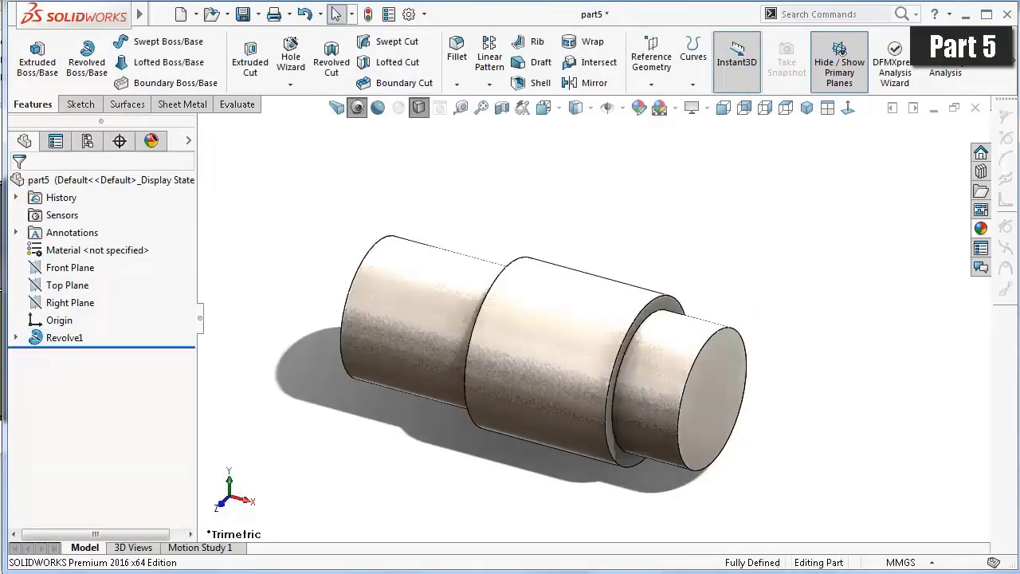
Apply a dark grey sandblasted steel appearance to the shaft.
click(638, 106)
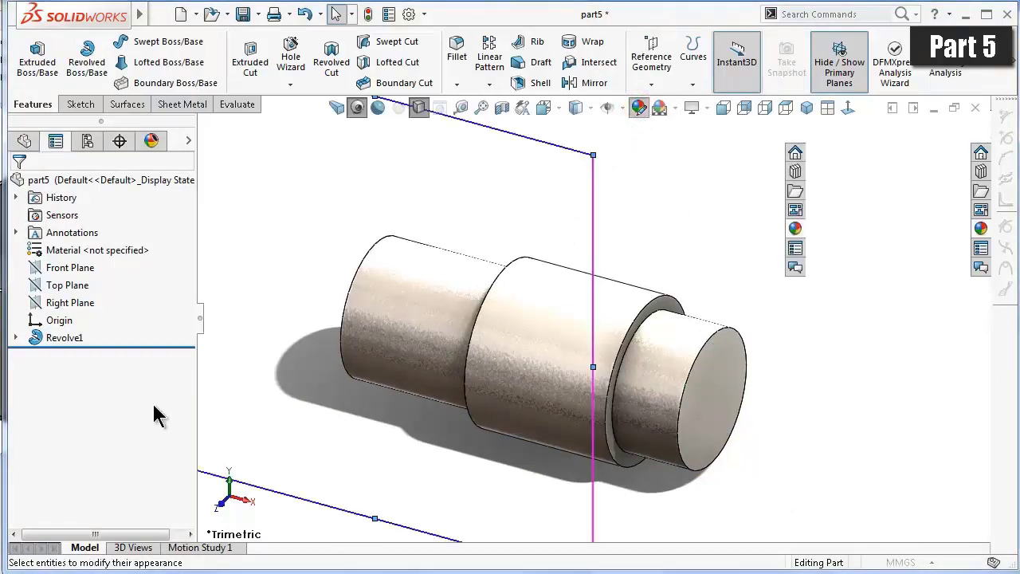
scroll(189, 339, down, 3)
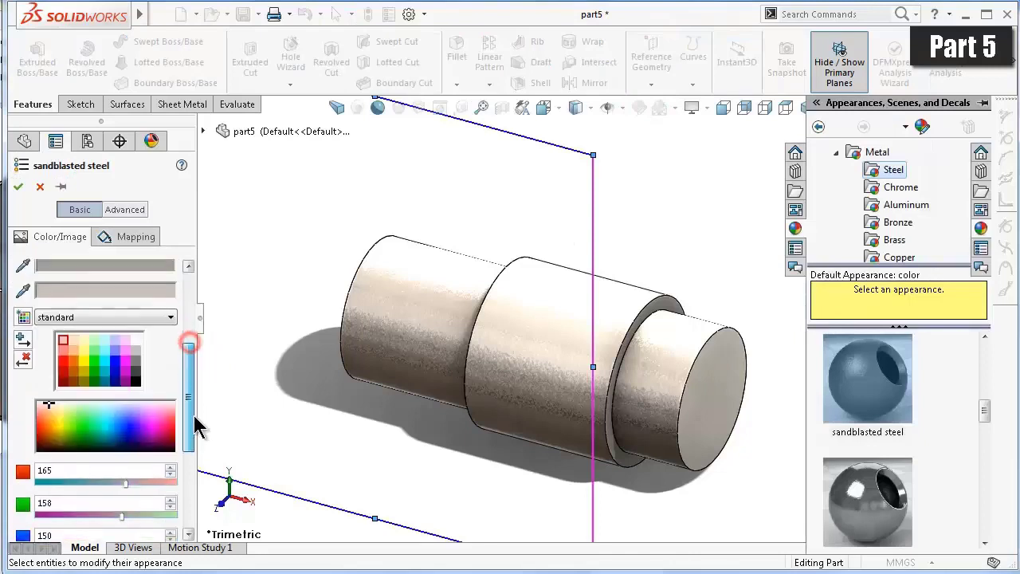
click(136, 351)
click(19, 186)
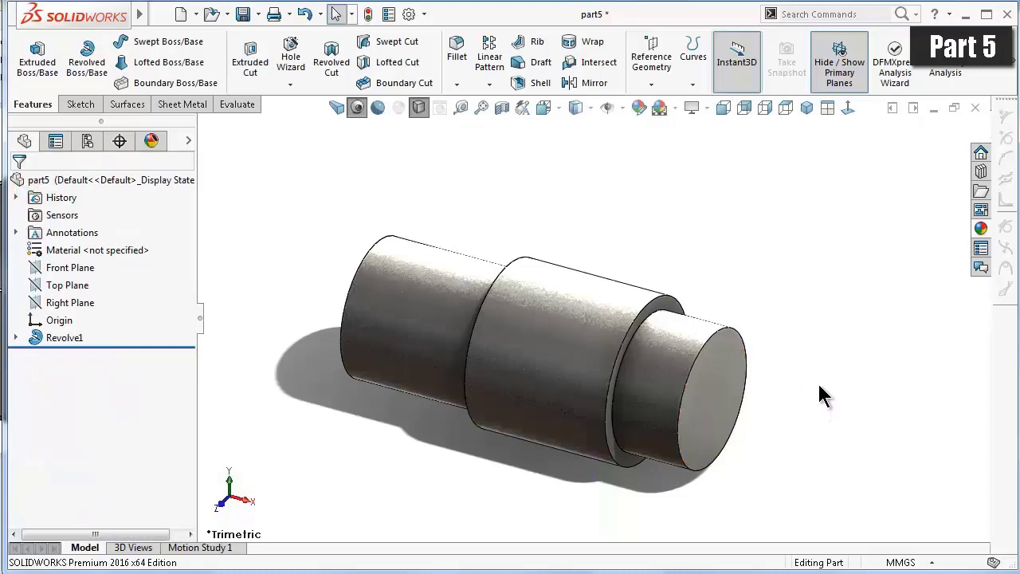
Save part5 and turn the shaft so its smaller end faces forward.
key(Right)
key(Right)
key(Right)
key(Right)
key(Right)
key(Right)
key(Right)
key(Right)
key(Right)
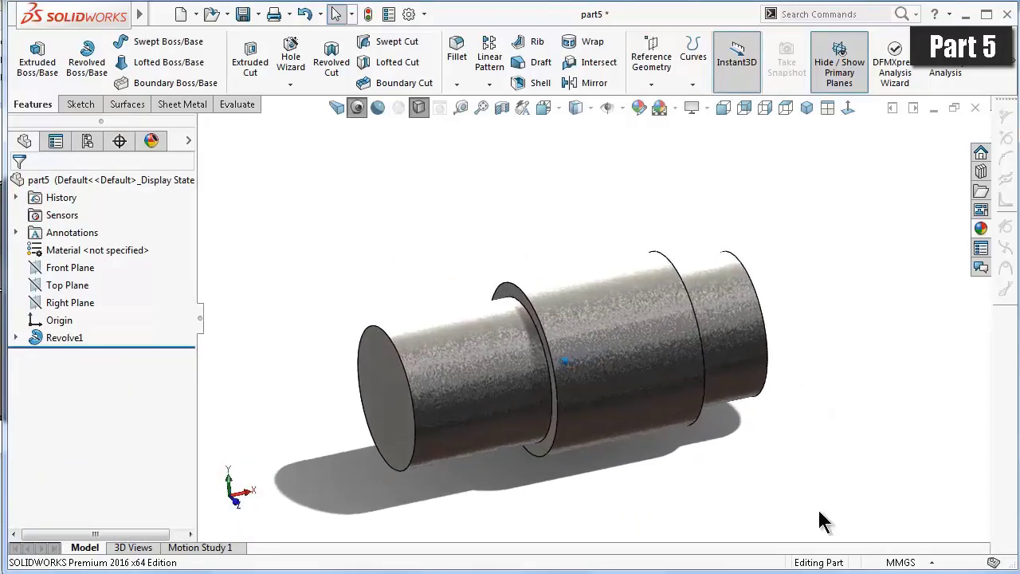
click(854, 406)
key(ctrl+s)
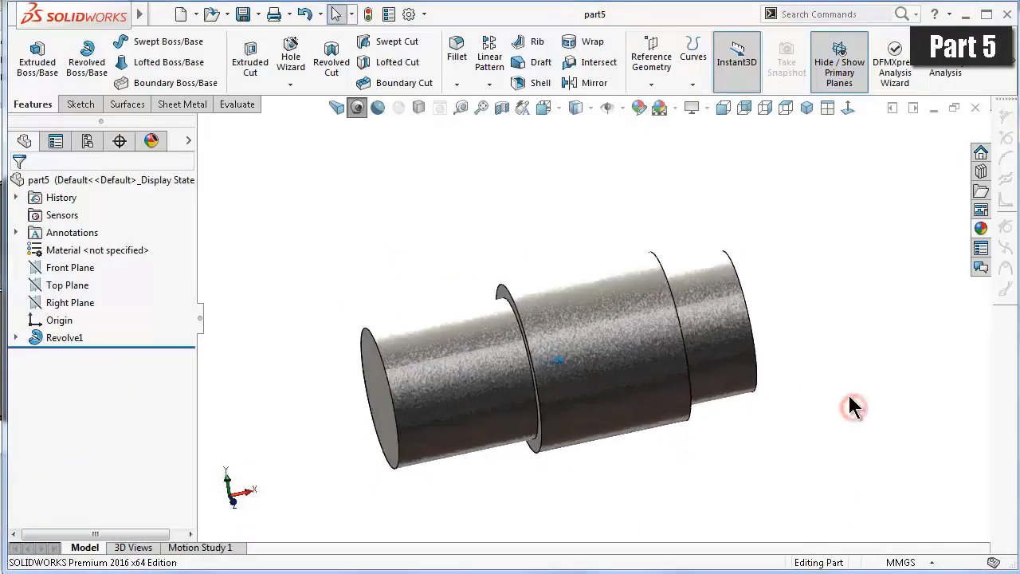
mouse_move(852, 404)
middle_down()
mouse_move(758, 305)
mouse_move(592, 250)
mouse_move(584, 264)
middle_up()
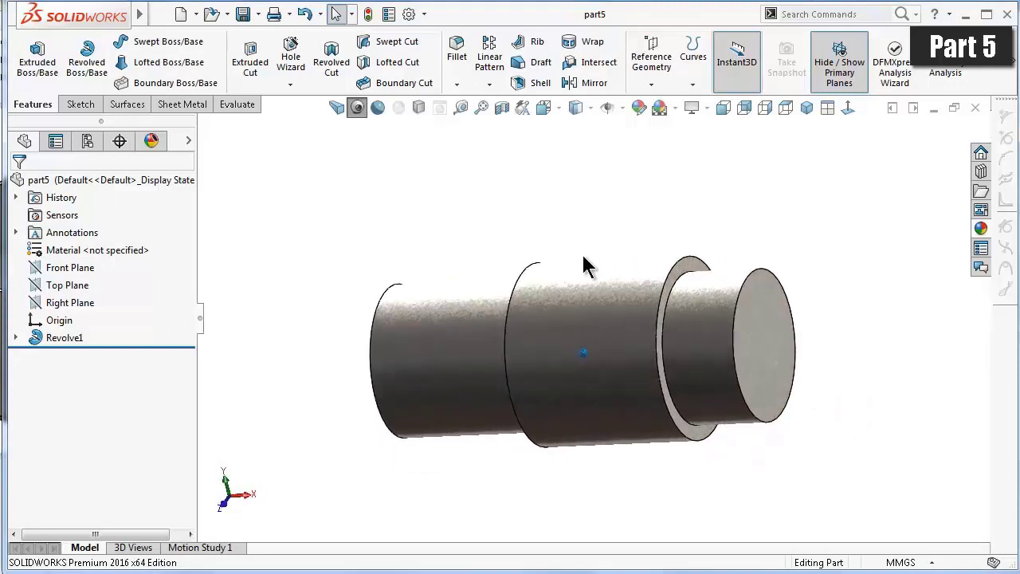
Configure an ISO M6 tapped blind hole with 8 mm drill depth and 12 mm thread depth.
click(280, 67)
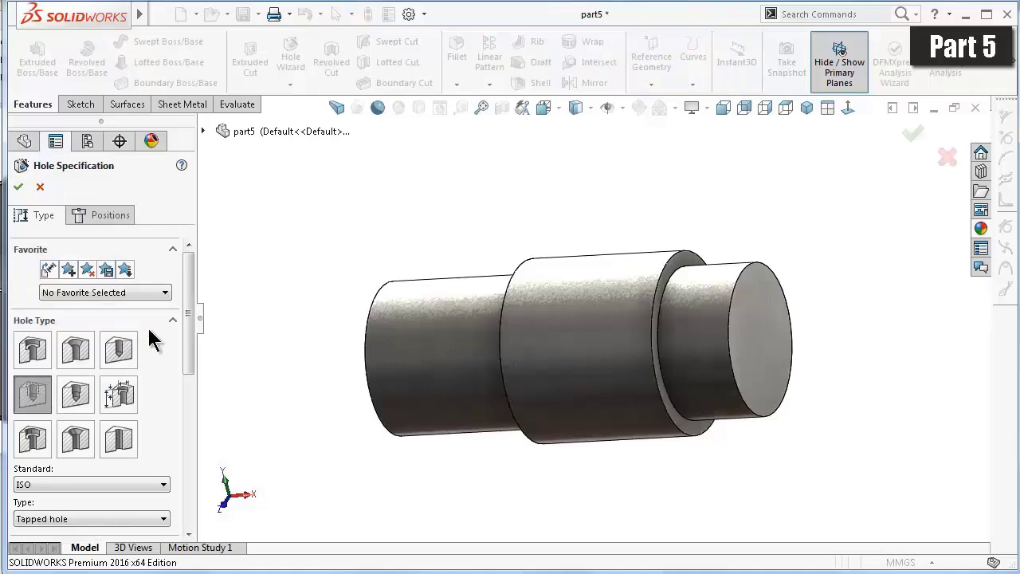
drag(189, 318, 189, 434)
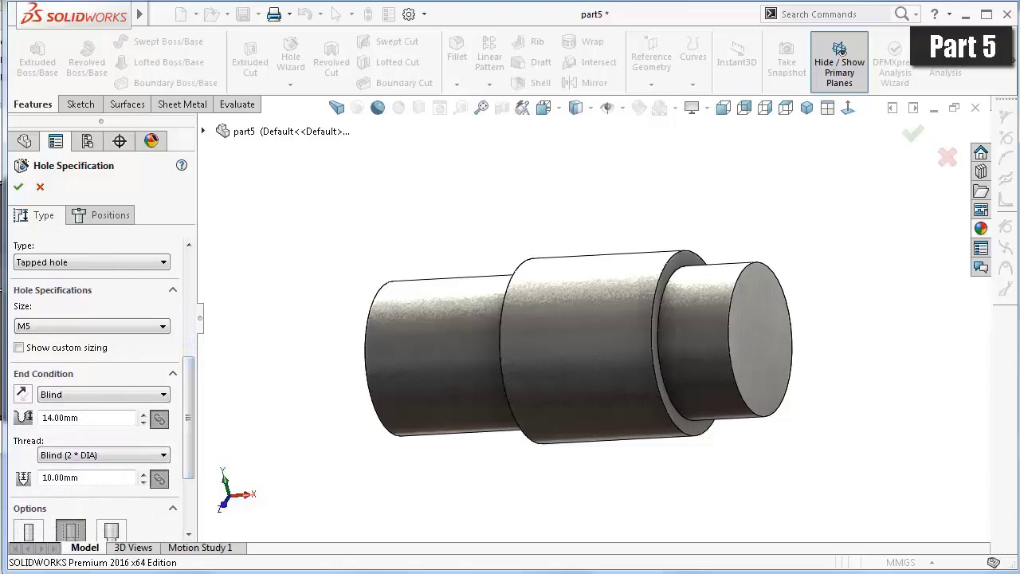
click(47, 324)
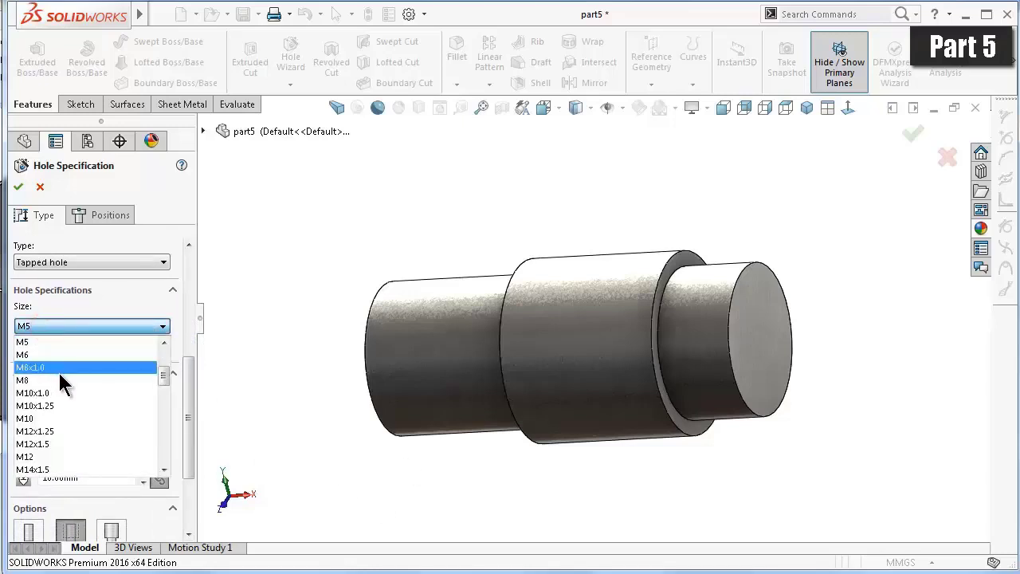
click(69, 356)
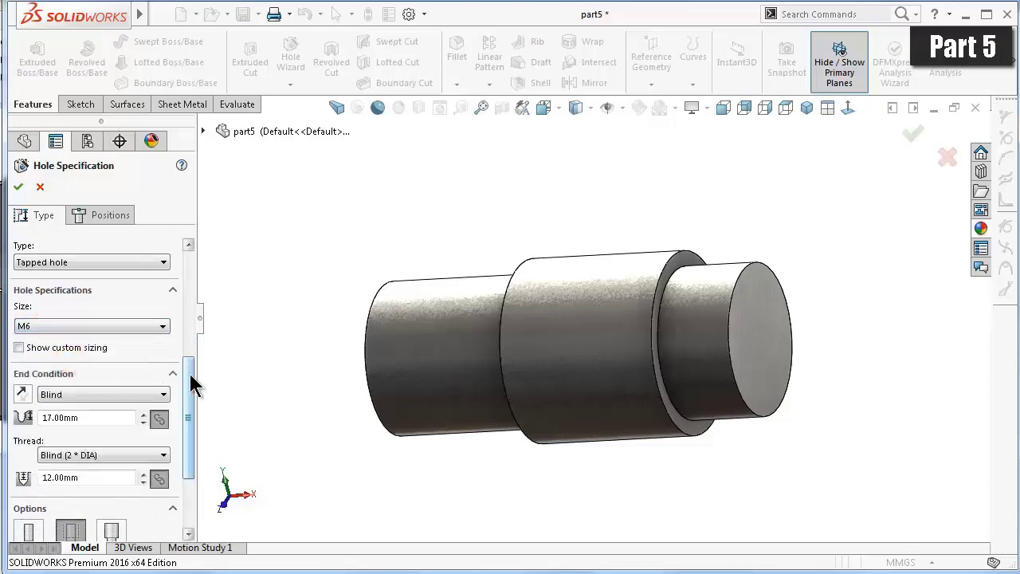
drag(191, 383, 191, 398)
double_click(79, 373)
text(8)
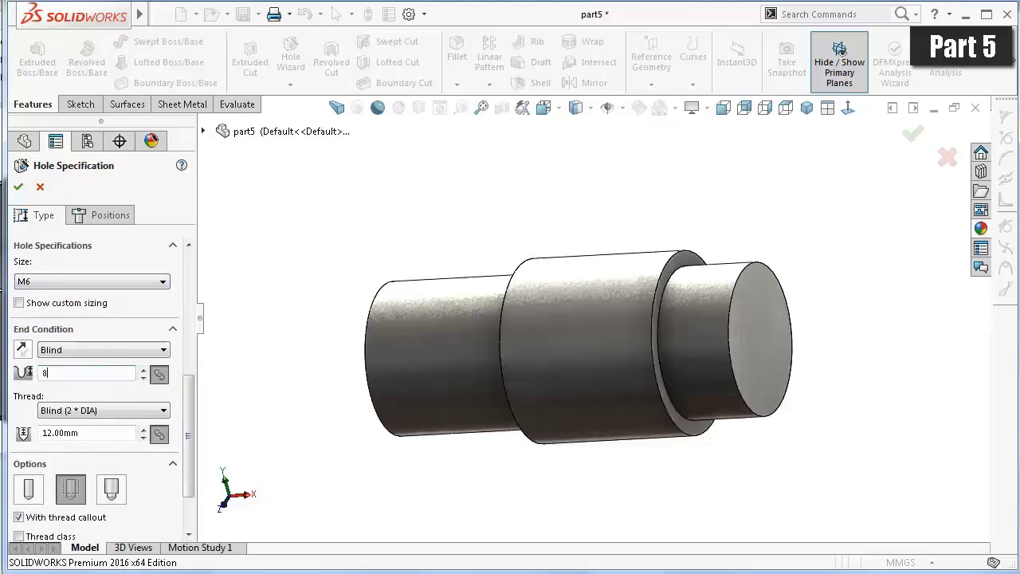
click(28, 406)
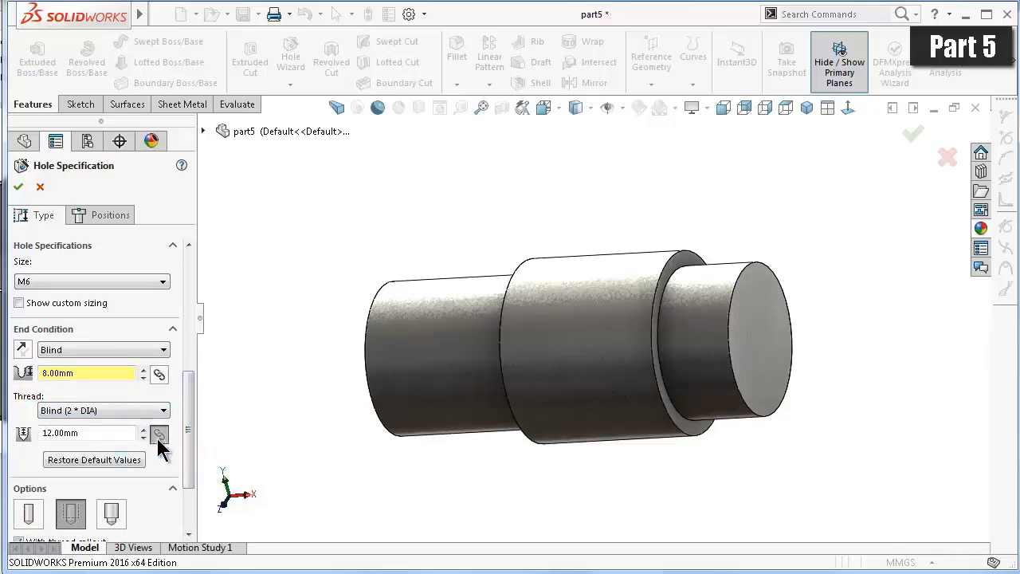
mouse_move(184, 408)
mouse_down()
mouse_move(191, 362)
mouse_move(191, 431)
mouse_move(200, 345)
mouse_up()
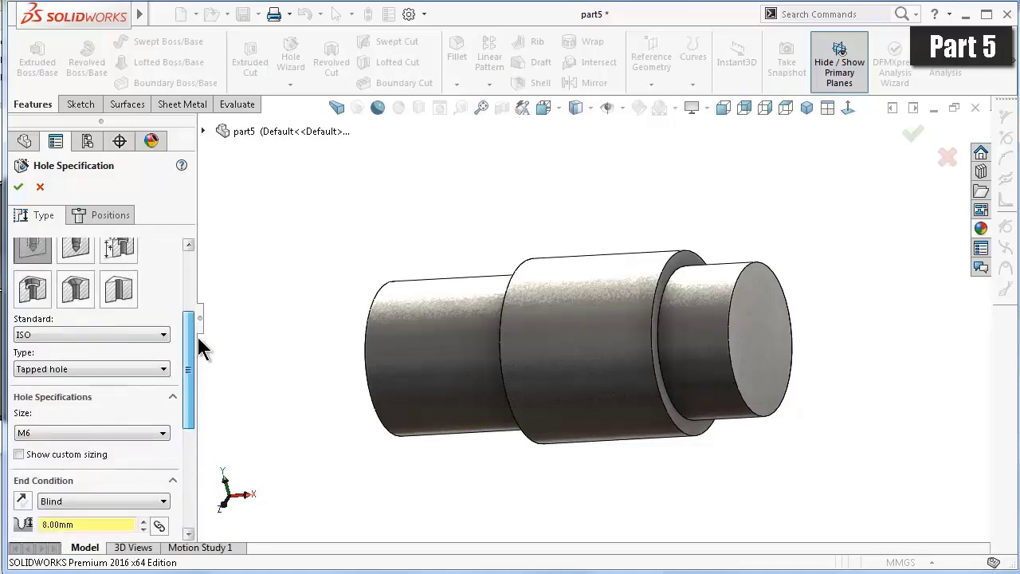
click(110, 215)
Place the M6 tapped hole at the centre of the smaller end face and confirm Tapped Hole1.
click(746, 339)
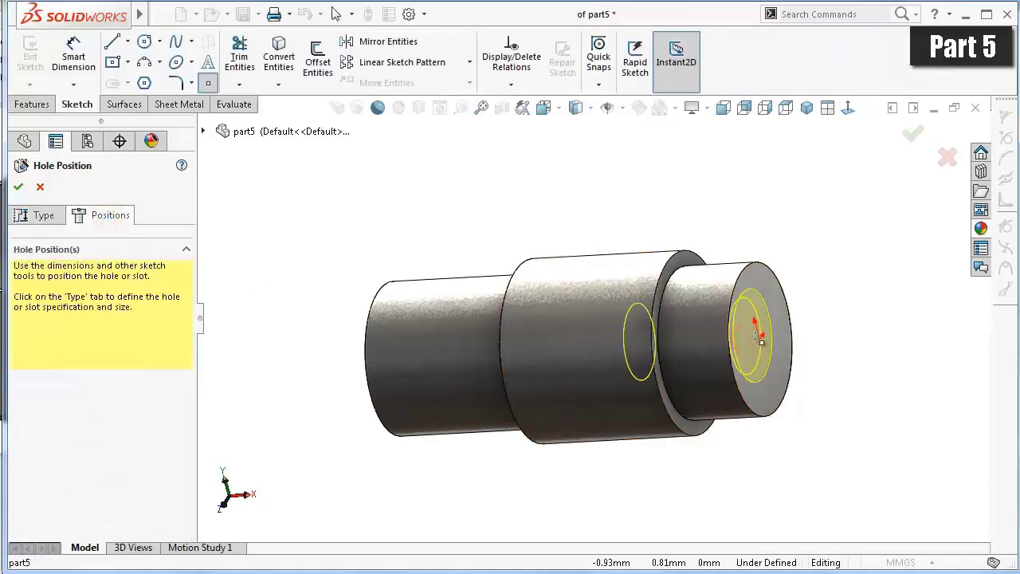
click(762, 337)
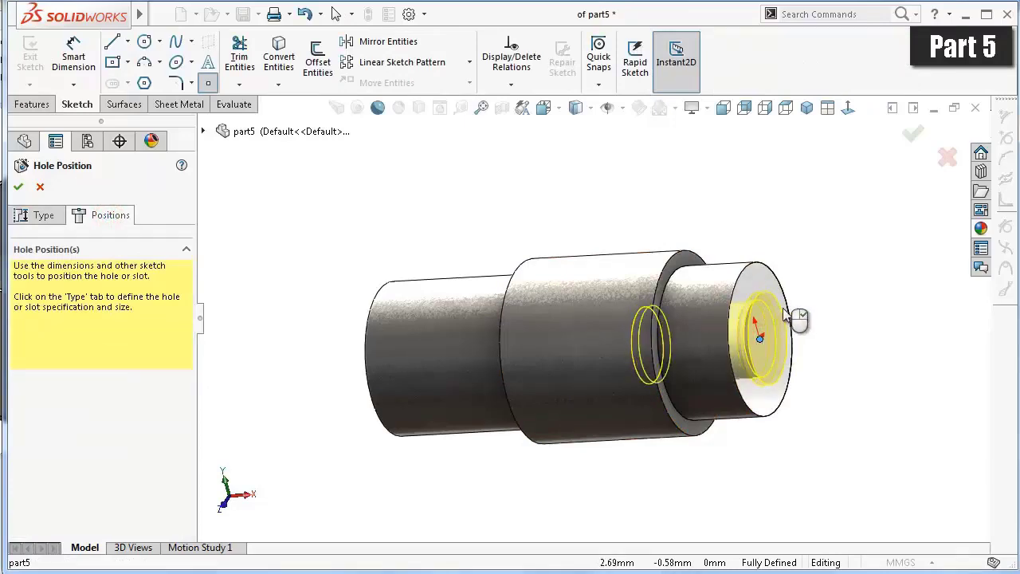
click(912, 134)
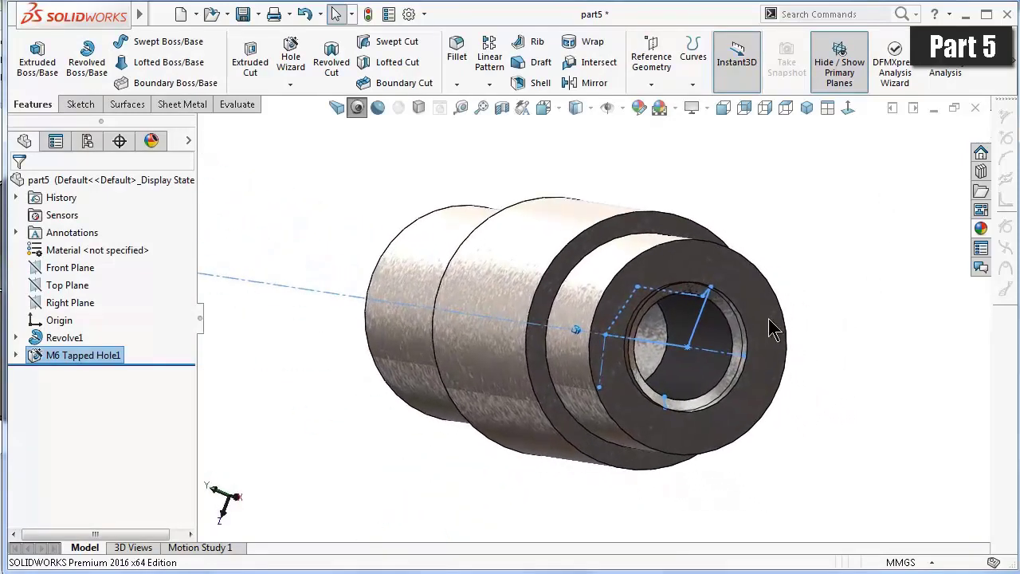
click(730, 325)
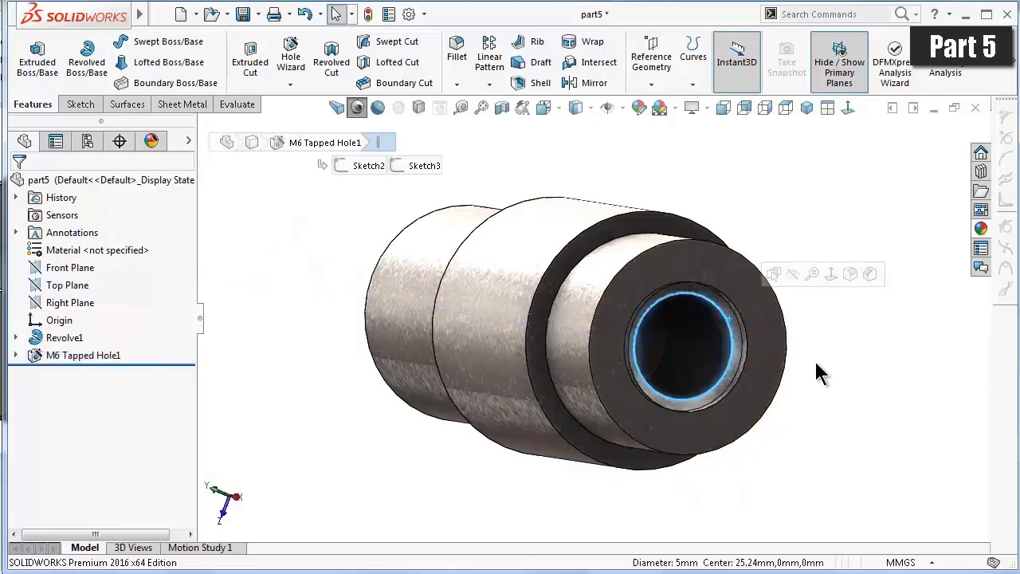
click(835, 405)
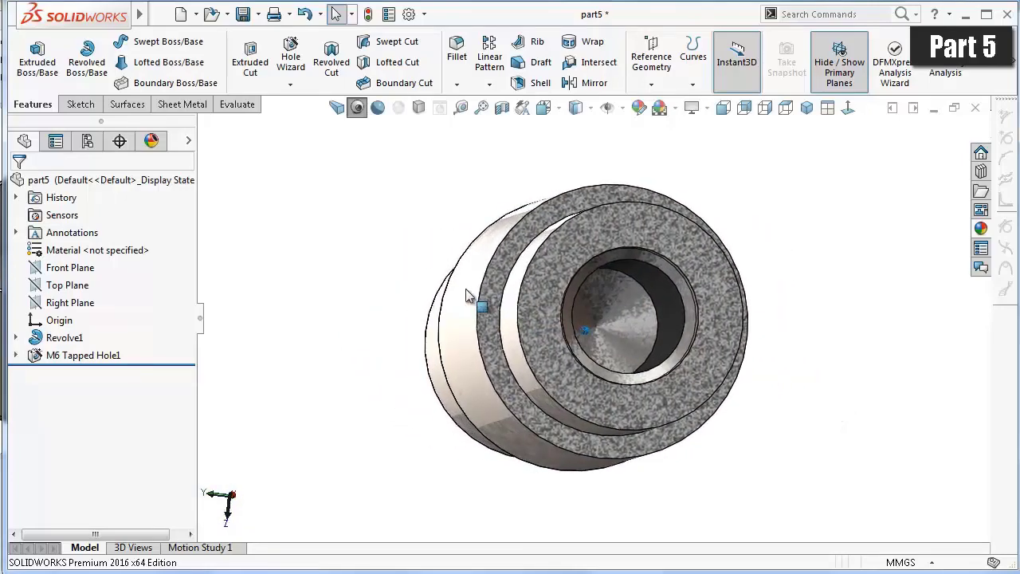
click(290, 84)
Start a thread on the tapped hole's bore edge, with the hole facing the view.
click(295, 121)
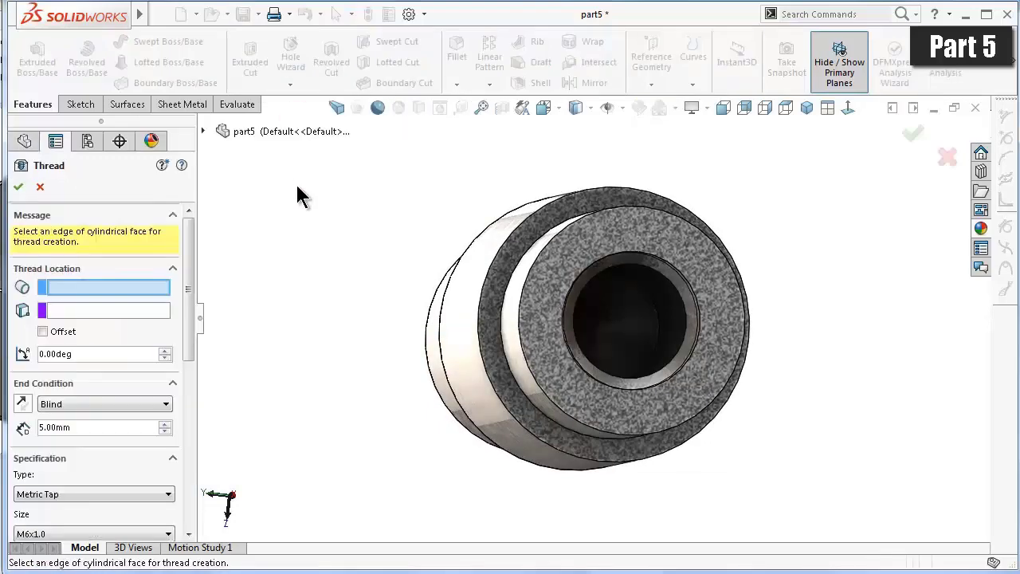
scroll(697, 331, down, 2)
scroll(697, 330, down, 3)
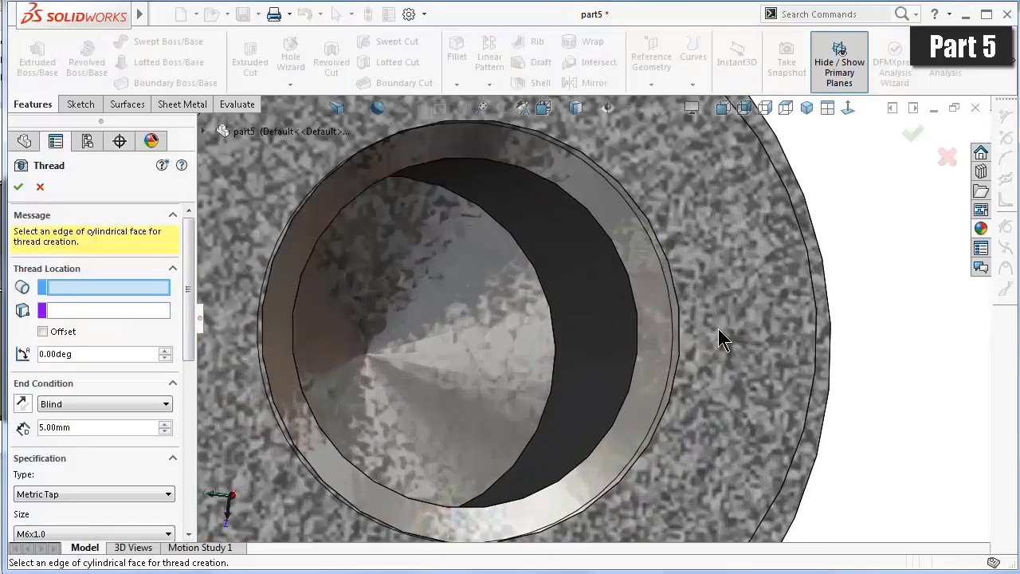
scroll(719, 337, down, 2)
click(619, 321)
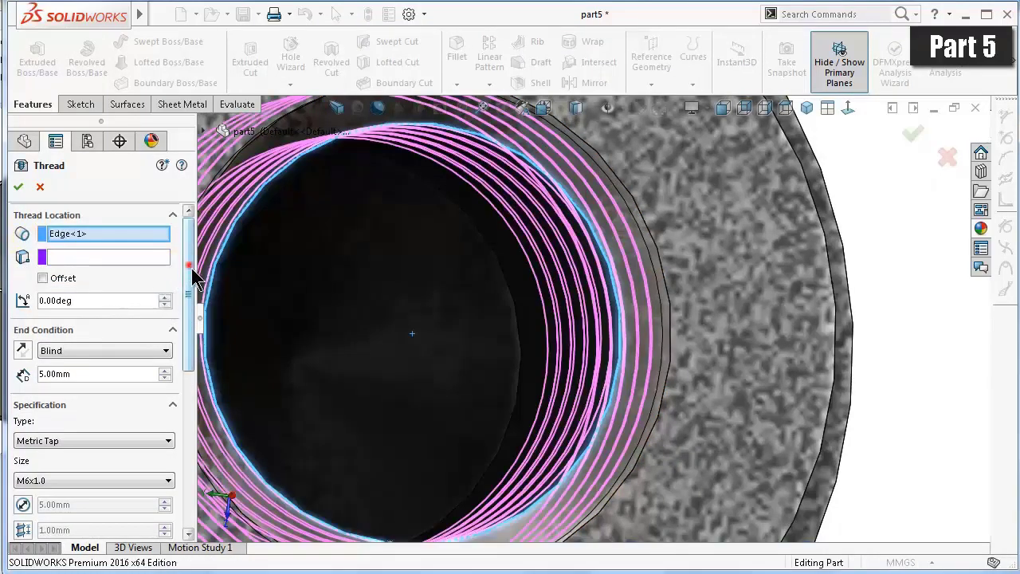
drag(191, 273, 190, 303)
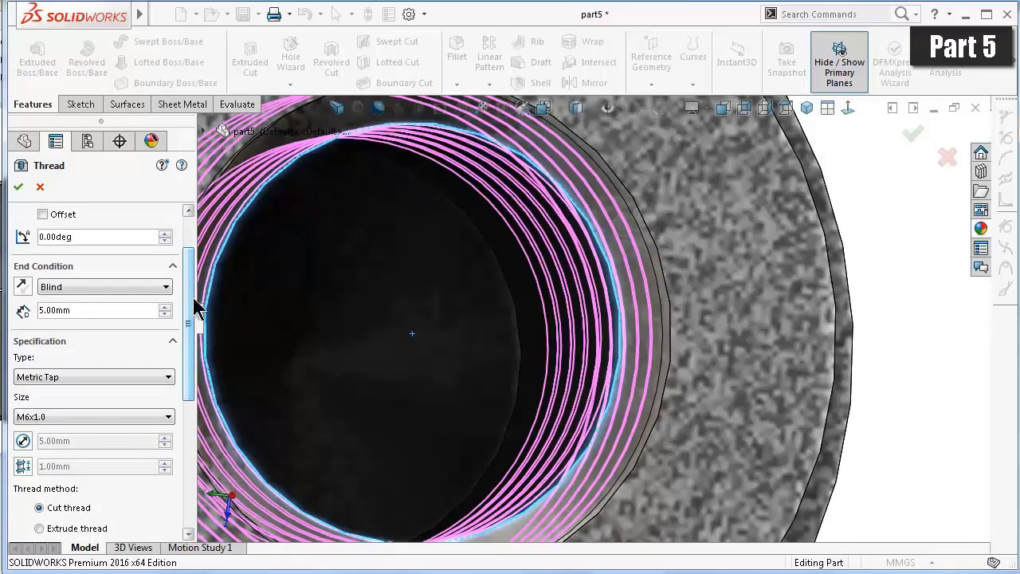
scroll(335, 321, up, 3)
scroll(336, 321, down, 2)
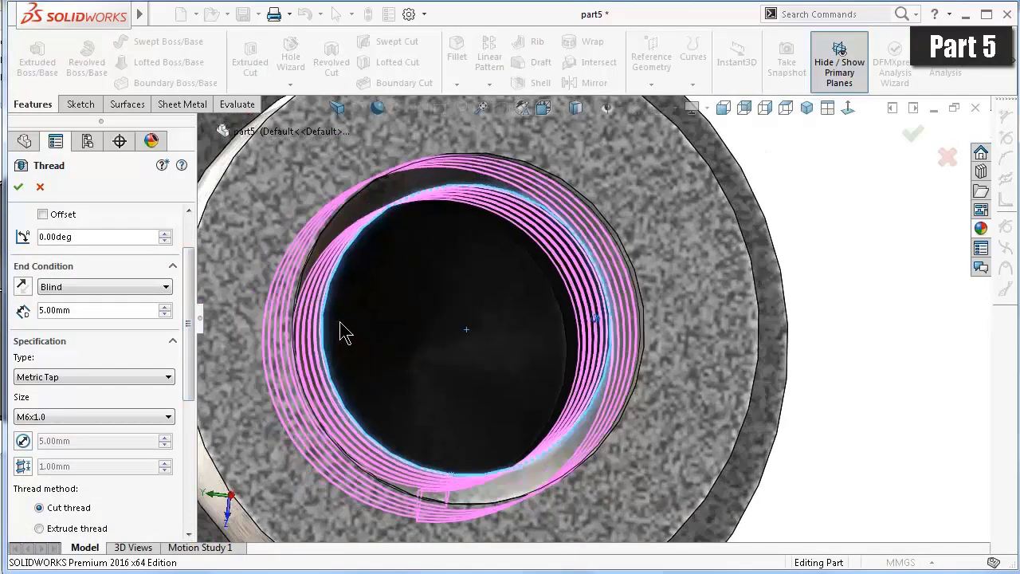
middle_drag(341, 332, 332, 332)
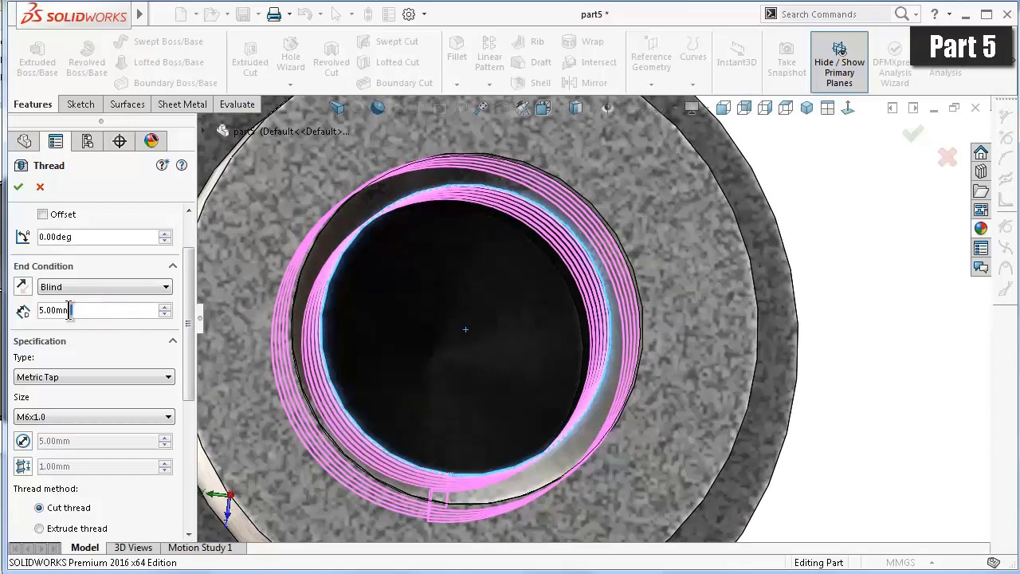
Accept a right-hand Metric Tap M6x1.0 cut thread, Blind 5.00 mm, and inspect the grooves.
click(92, 341)
mouse_move(188, 389)
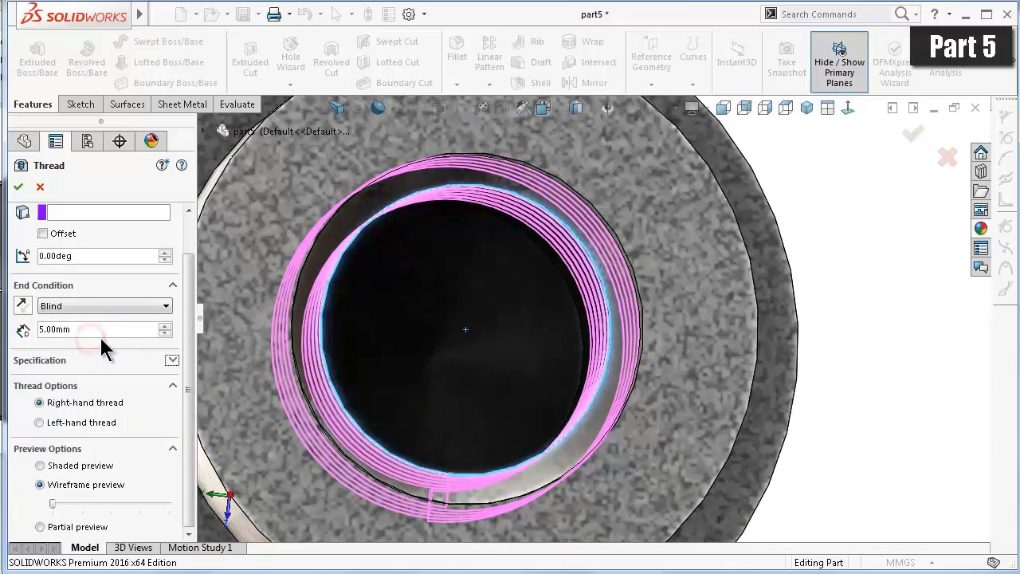
mouse_move(188, 365)
mouse_down()
mouse_move(186, 345)
mouse_move(188, 381)
mouse_up()
key(Right)
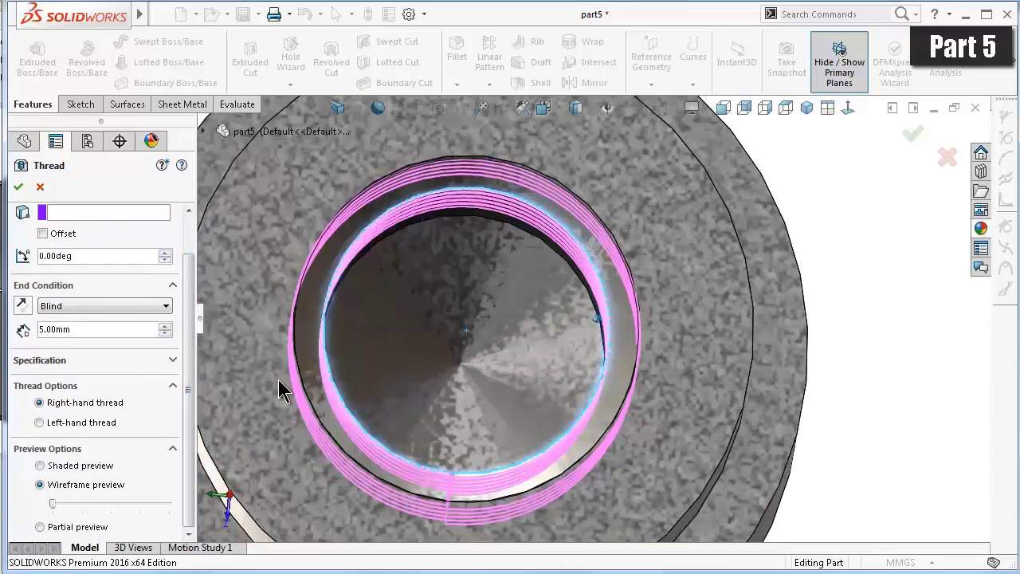
key(Right)
key(Right)
key(Left)
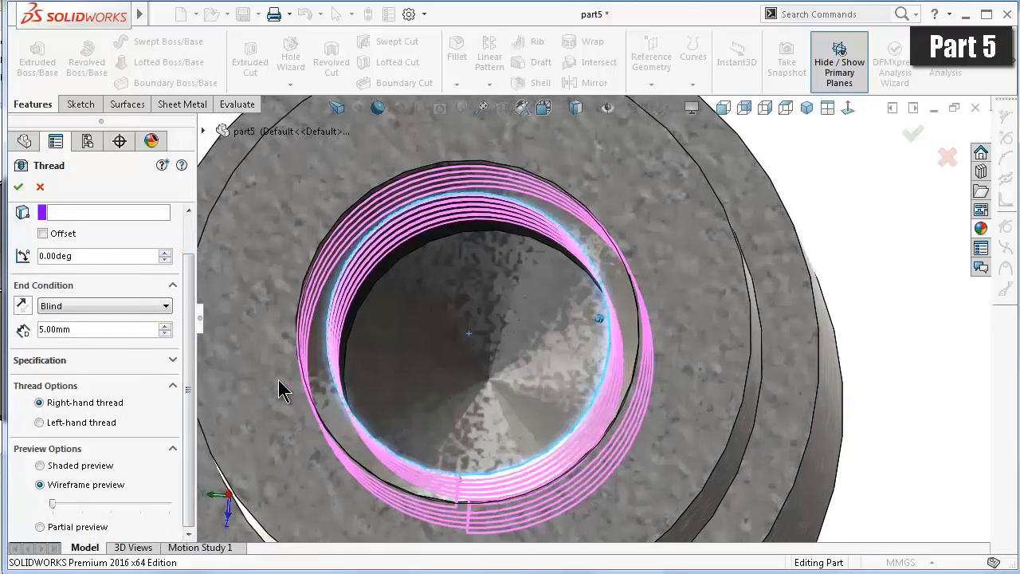
key(Left)
key(Left)
click(17, 186)
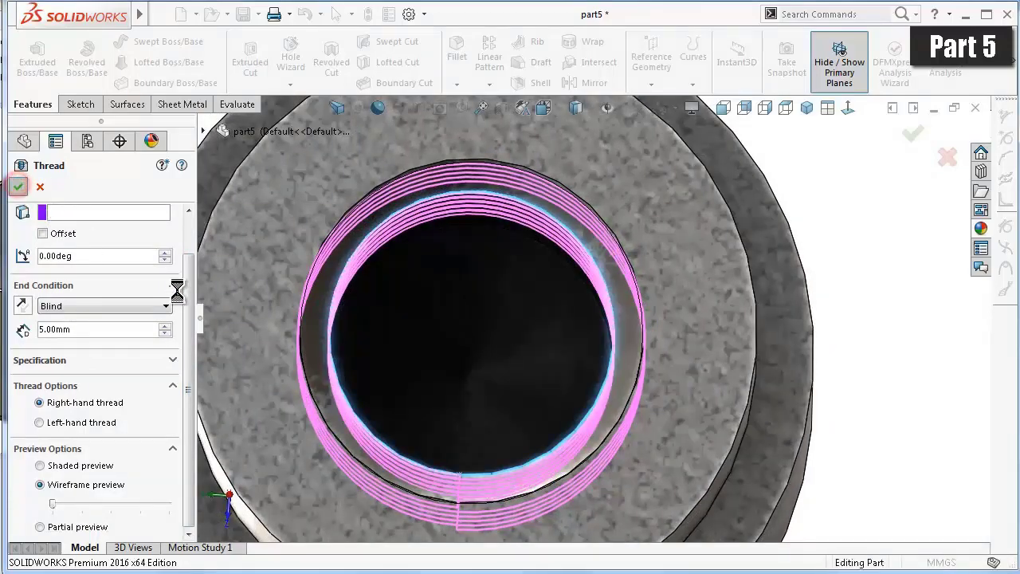
key(Left)
key(Left)
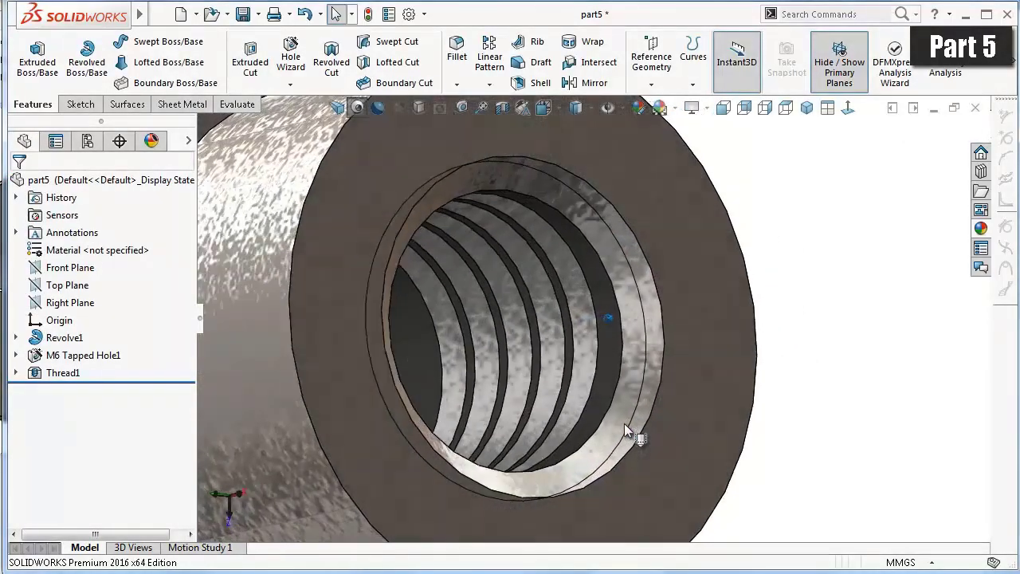
key(Left)
Edit Thread1 to a reversed 1.00 mm start offset, then start Sketch6 on the plain end face.
key(Left)
key(Left)
key(Left)
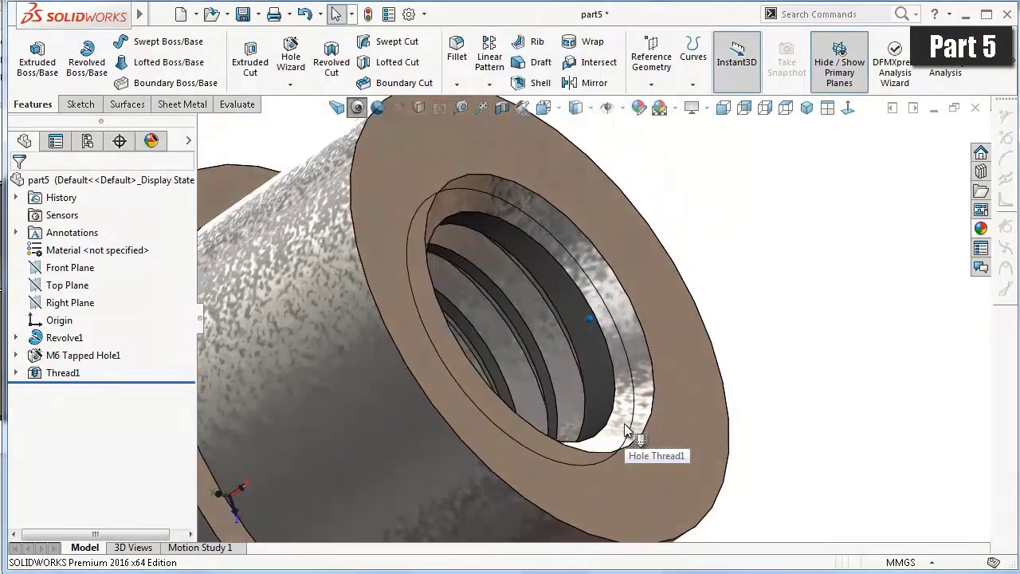
key(Left)
key(Left)
key(Left)
key(Left)
key(Left)
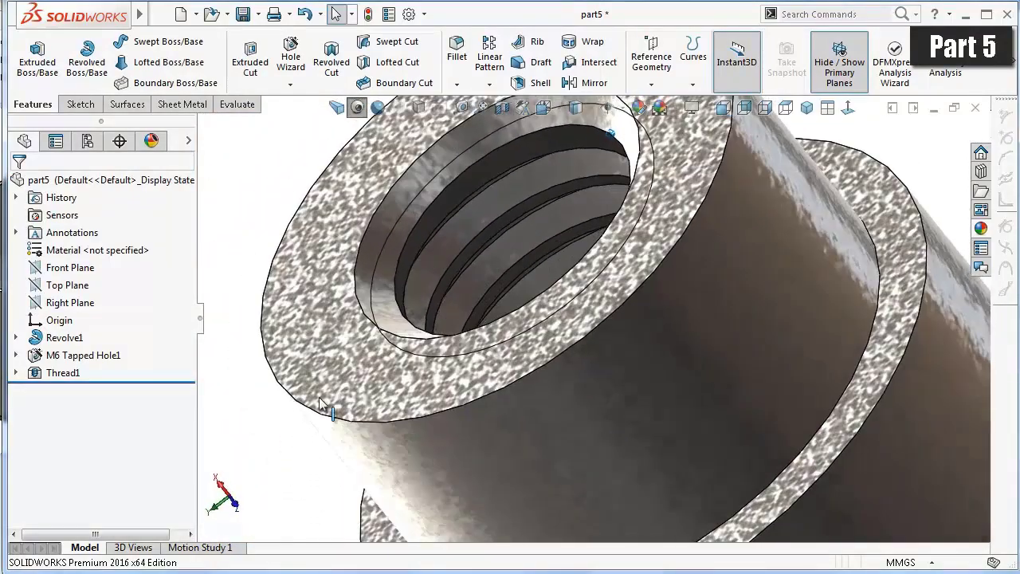
click(63, 372)
click(81, 327)
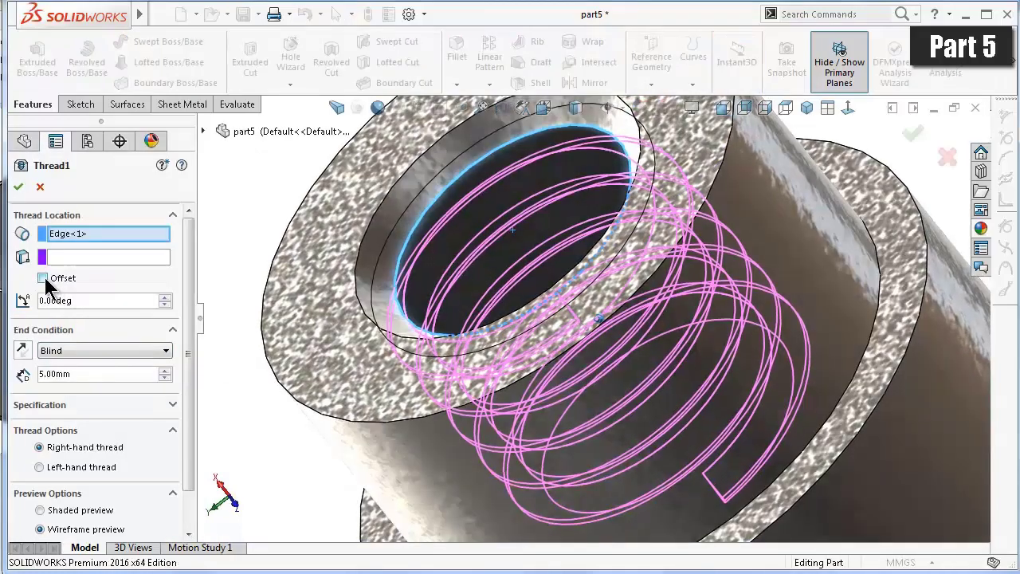
click(43, 278)
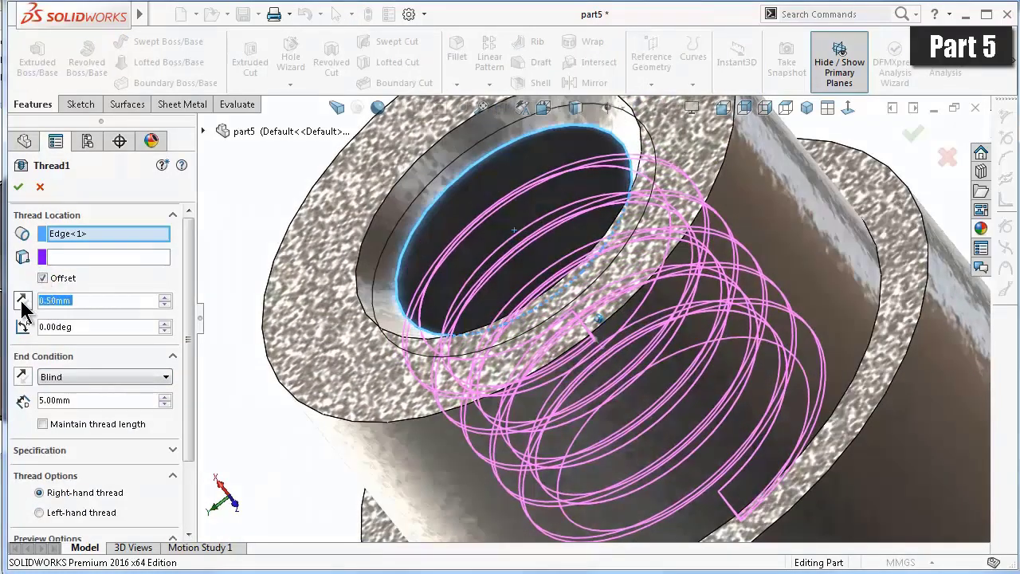
click(22, 300)
text(1)
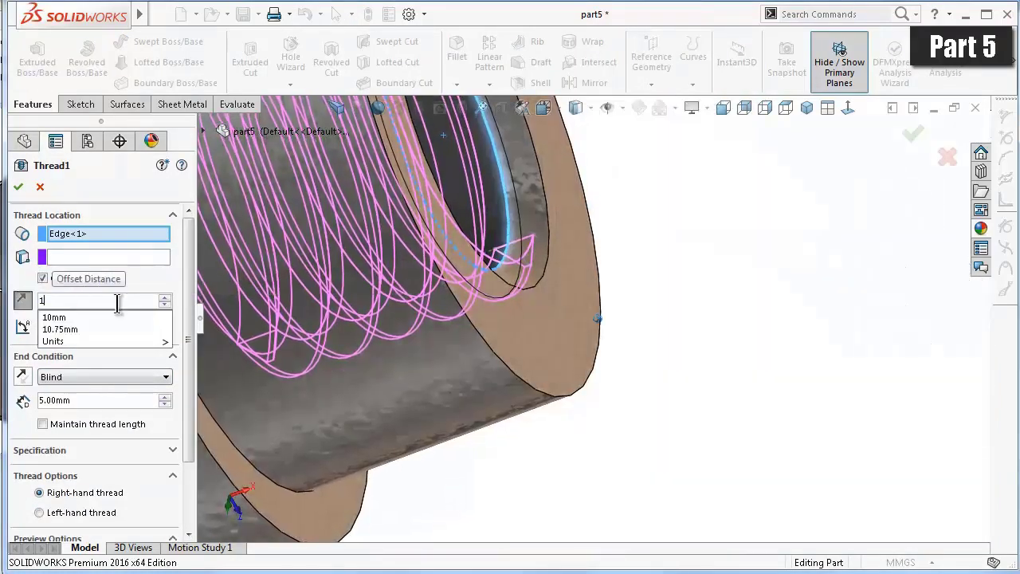
key(Return)
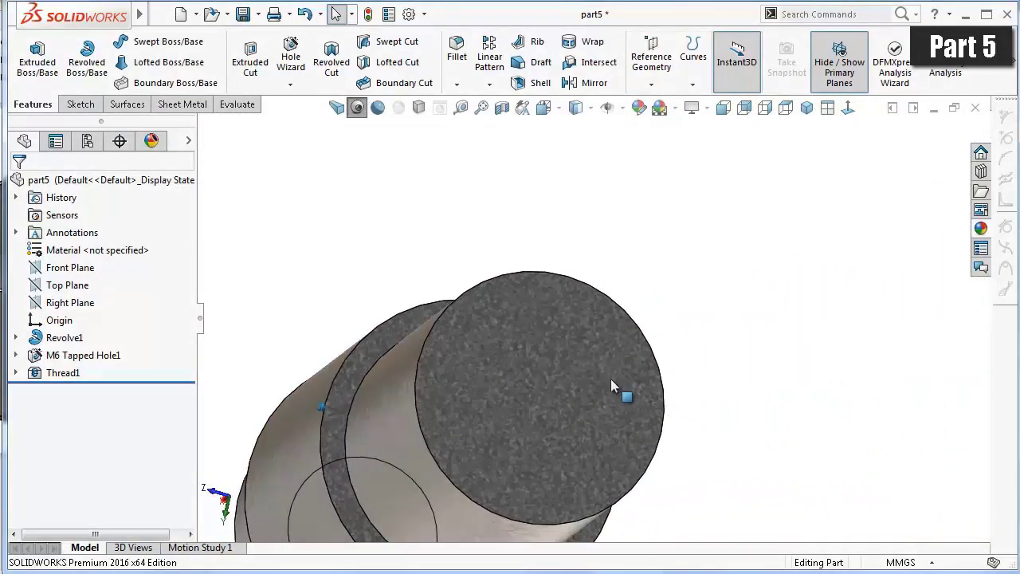
click(611, 377)
click(672, 328)
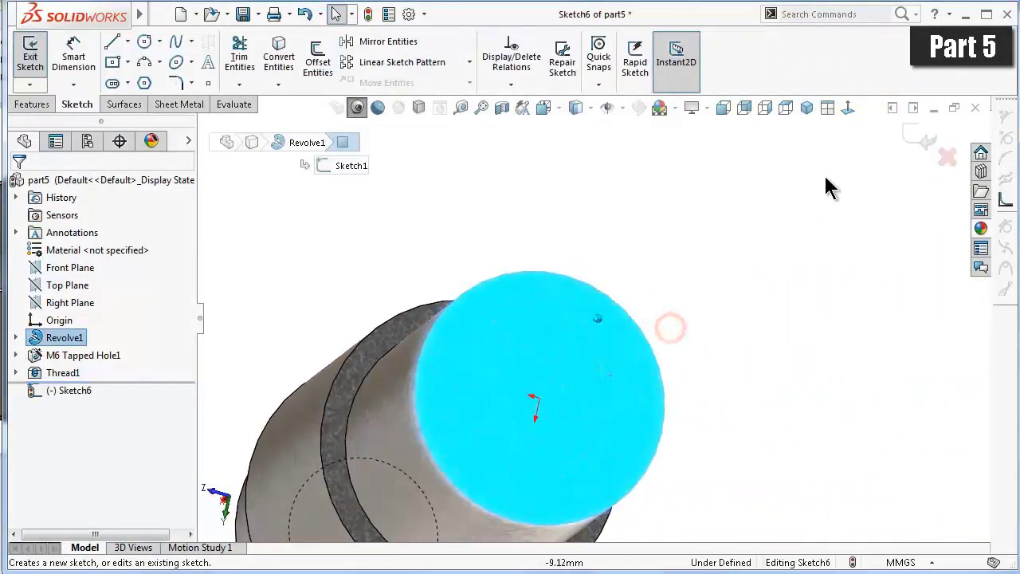
Draw a vertical centerline from the origin to the end face's outer circle, then show hidden lines removed.
click(845, 113)
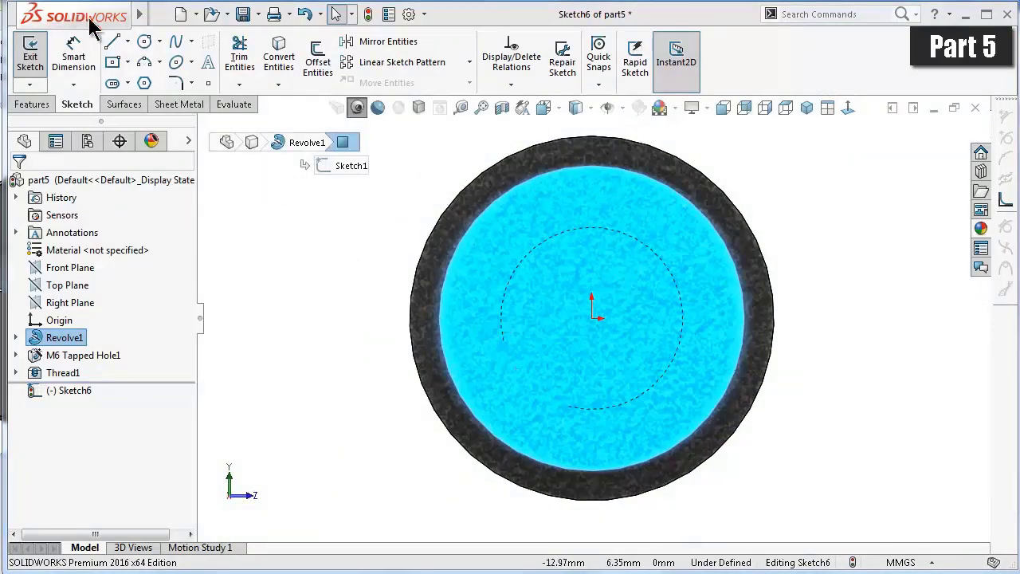
click(128, 47)
click(153, 80)
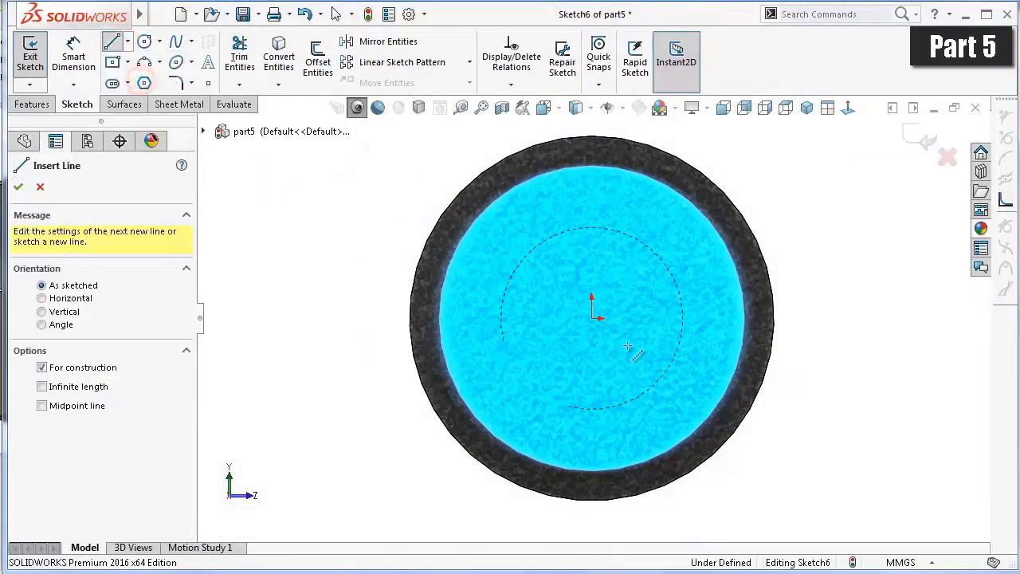
drag(593, 317, 596, 185)
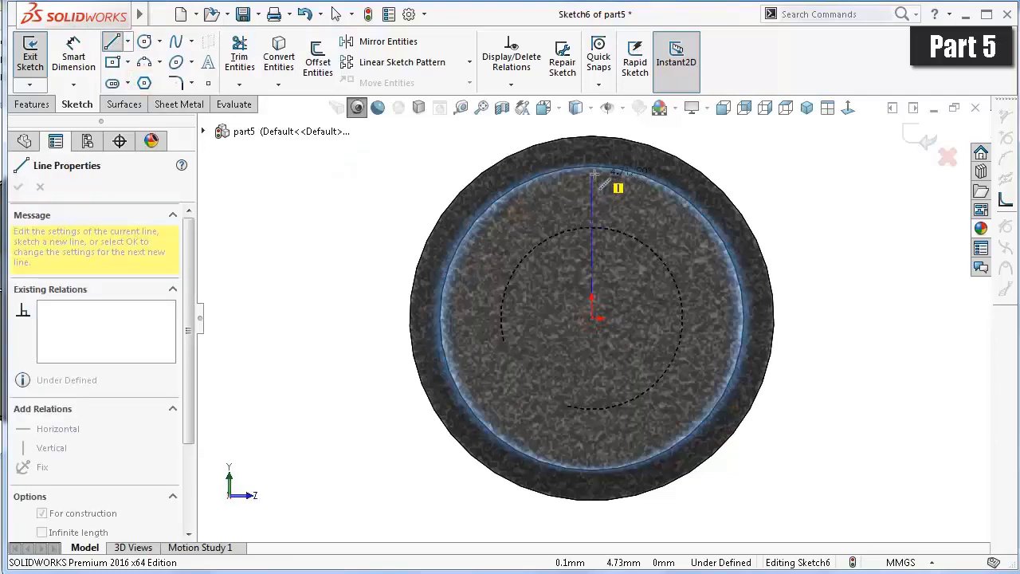
scroll(594, 169, down, 4)
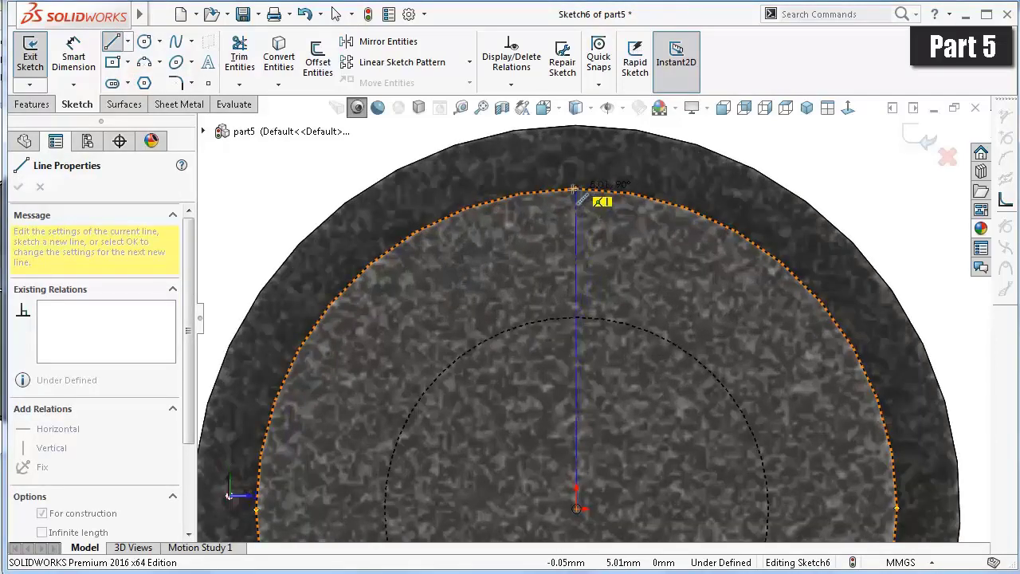
click(574, 189)
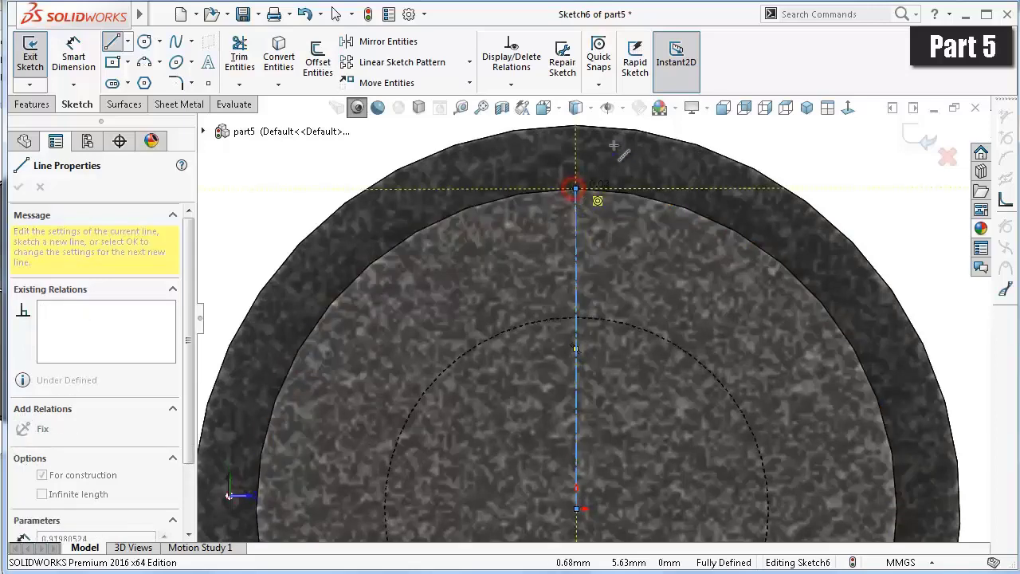
click(585, 108)
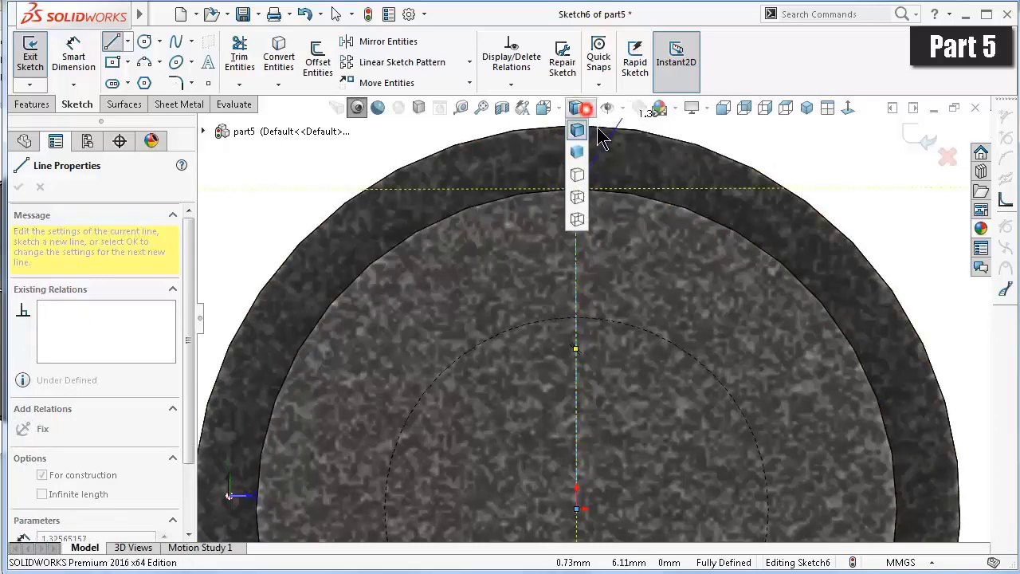
click(582, 174)
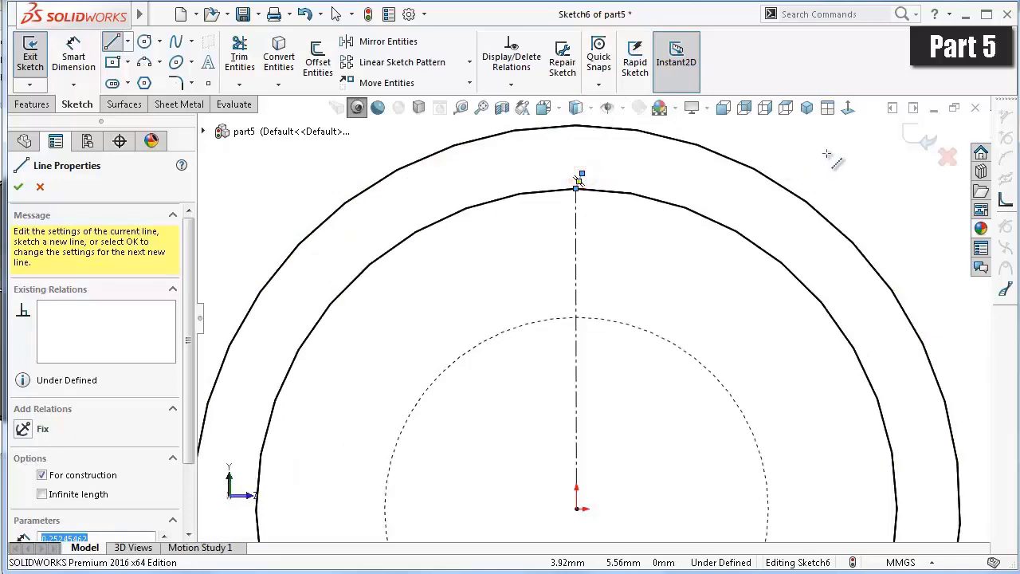
Delete the short stray construction line.
key(Escape)
scroll(621, 175, down, 3)
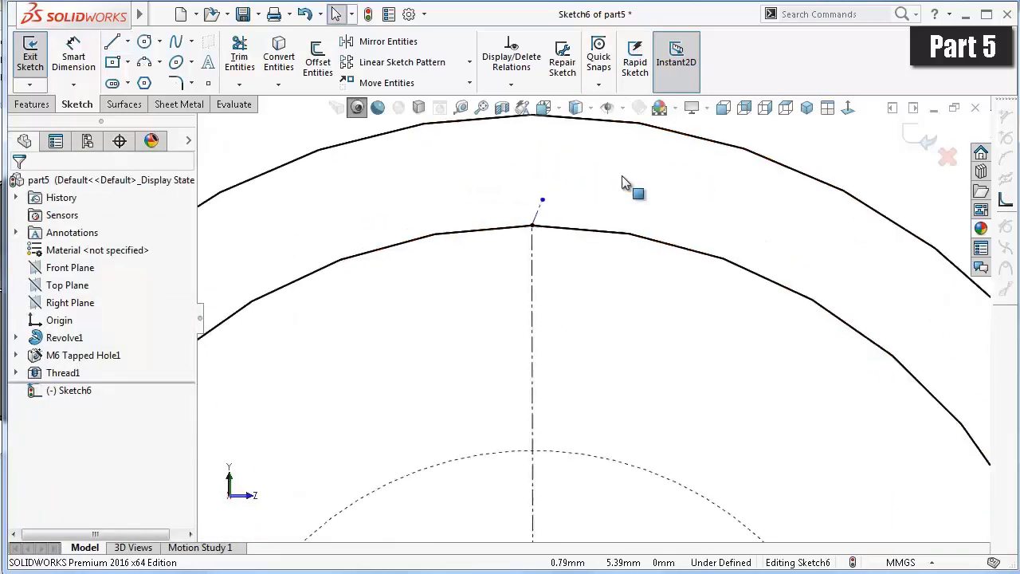
scroll(530, 209, down, 1)
click(524, 223)
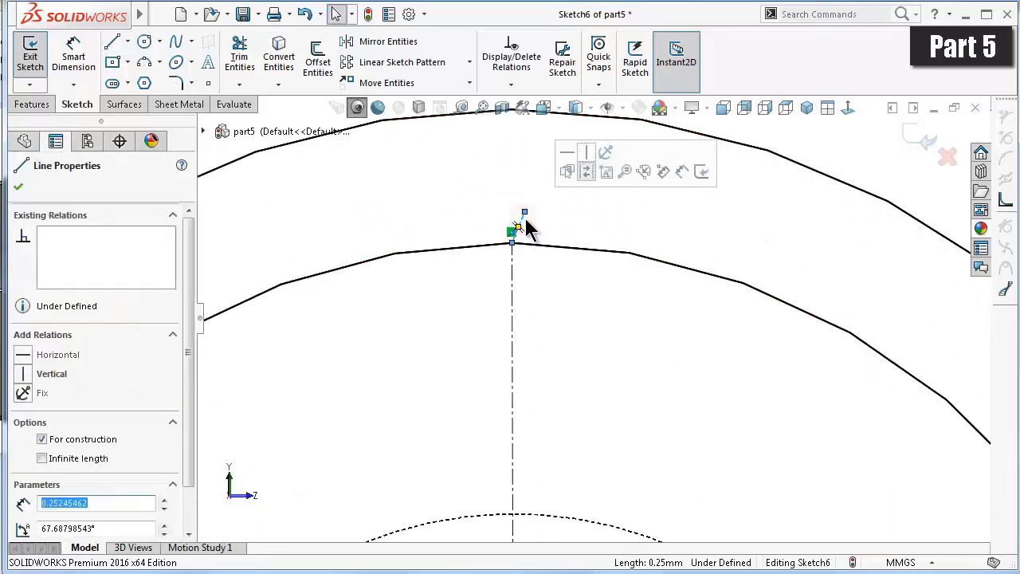
key(Delete)
Draw two slanted lines forming a V from the circle down to the centerline.
click(114, 46)
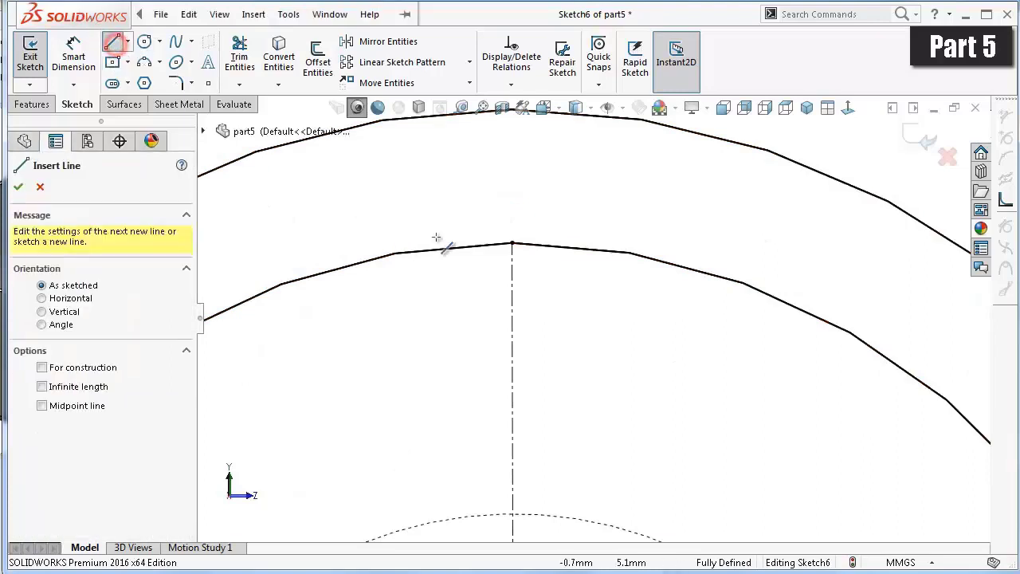
click(461, 249)
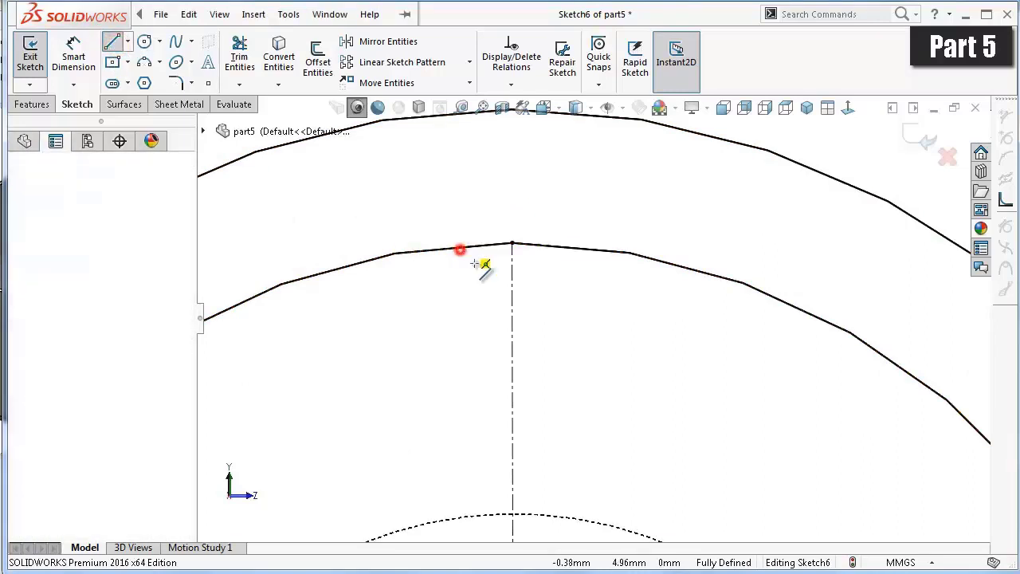
click(512, 303)
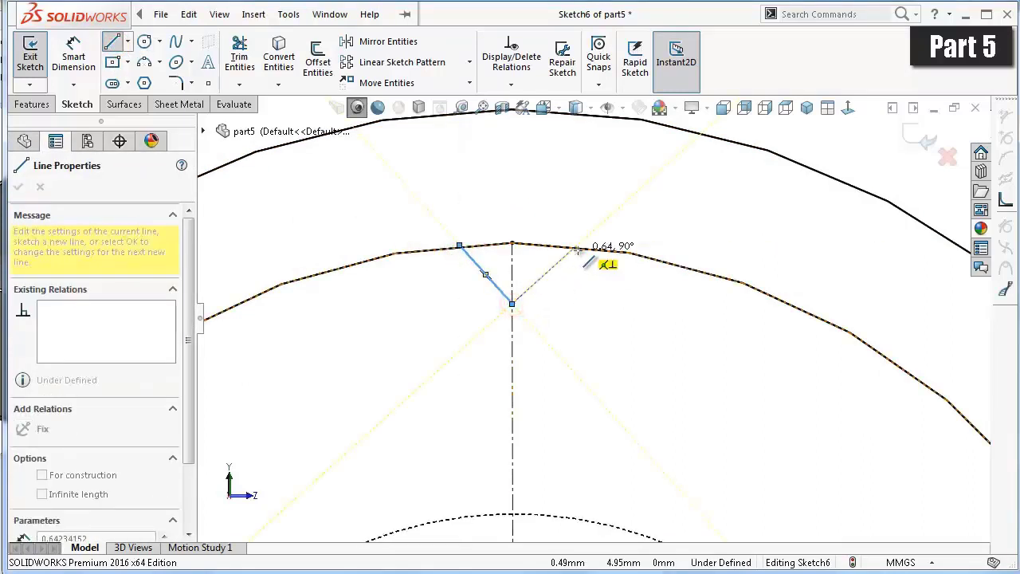
click(577, 249)
key(Escape)
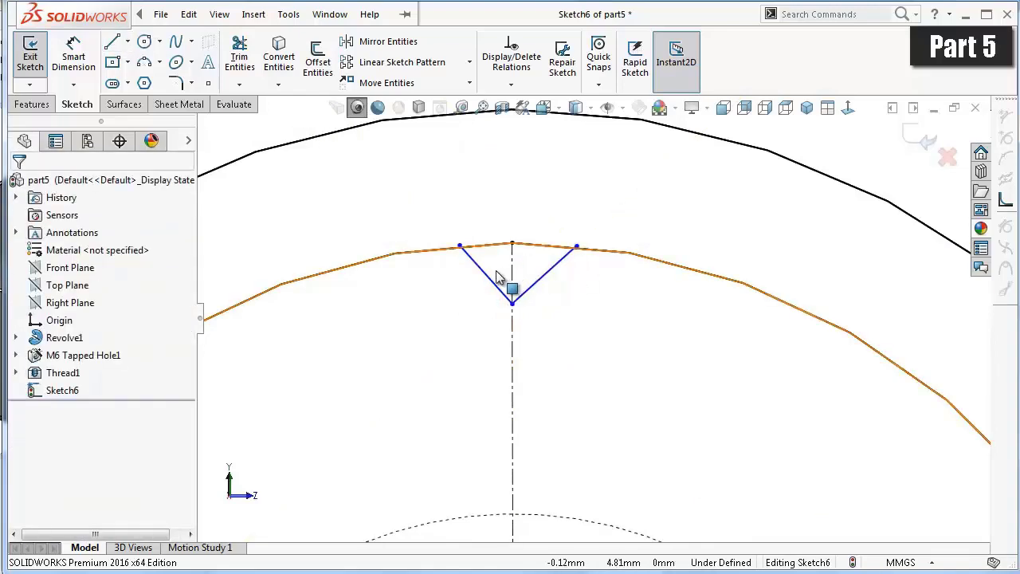
Make the two slanted V lines equal in length.
click(495, 282)
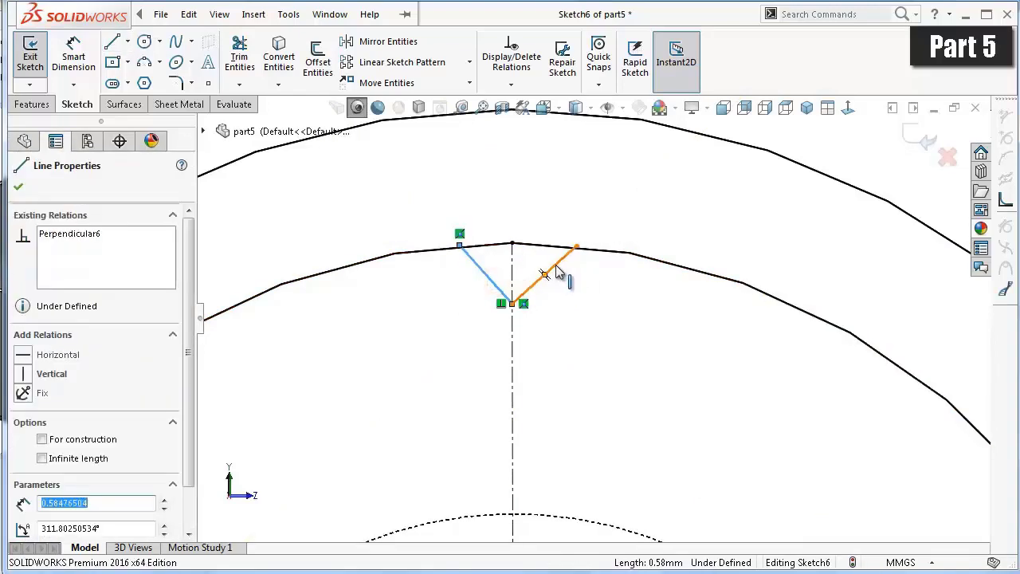
ctrl+click(555, 271)
click(694, 198)
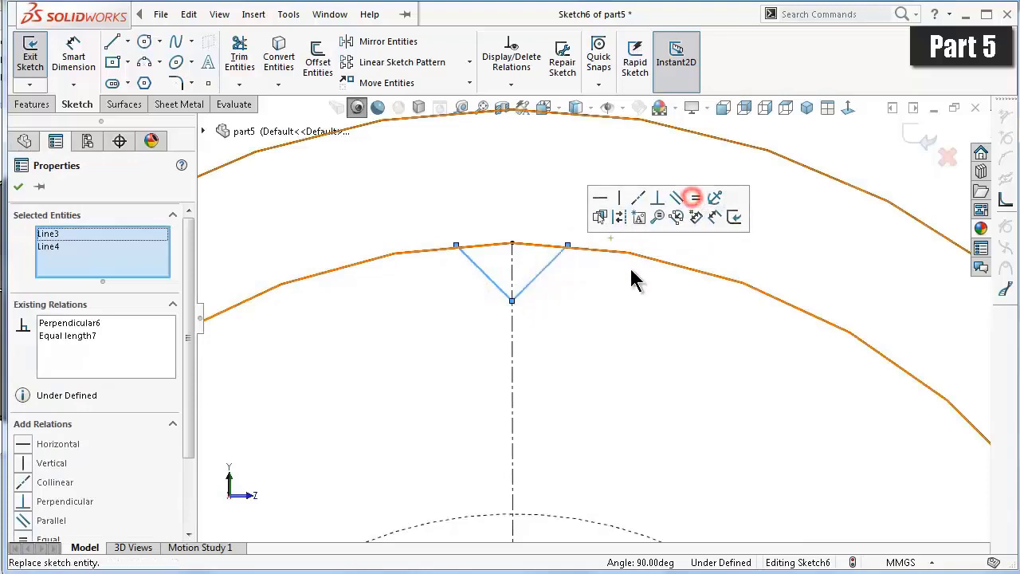
click(597, 288)
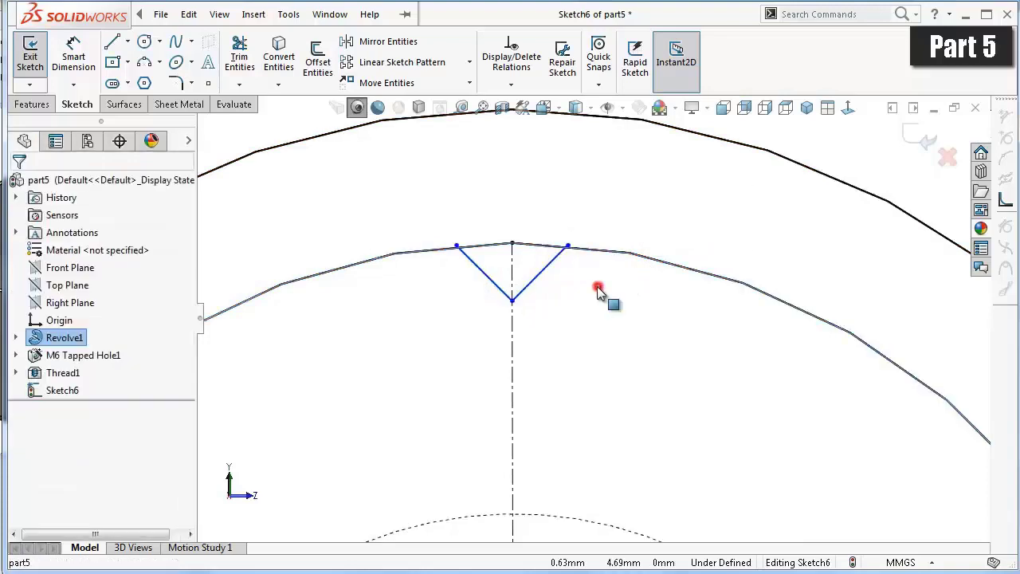
click(501, 292)
click(651, 234)
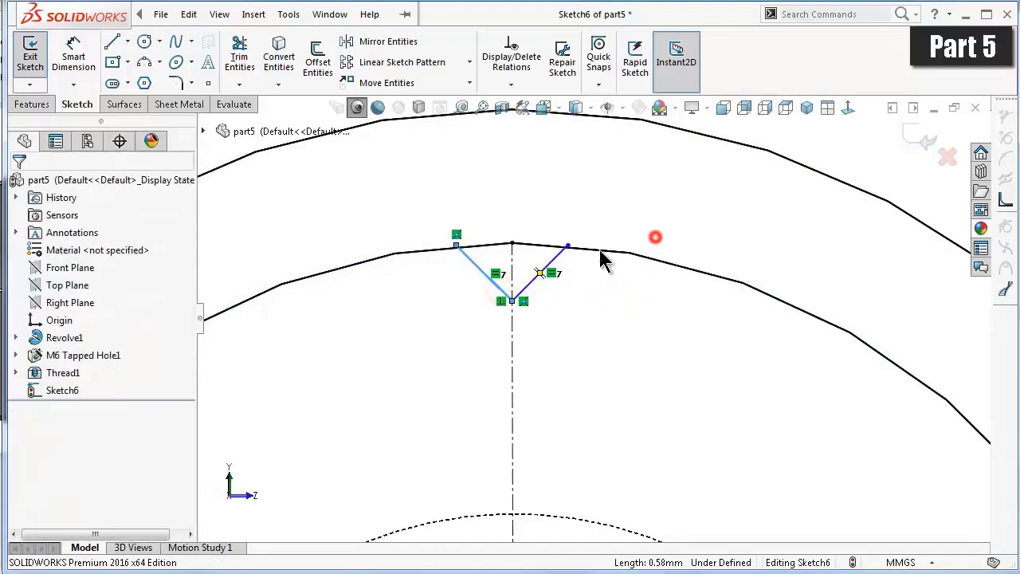
click(557, 257)
Dimension the V-groove depth as 0.25 mm.
key(d)
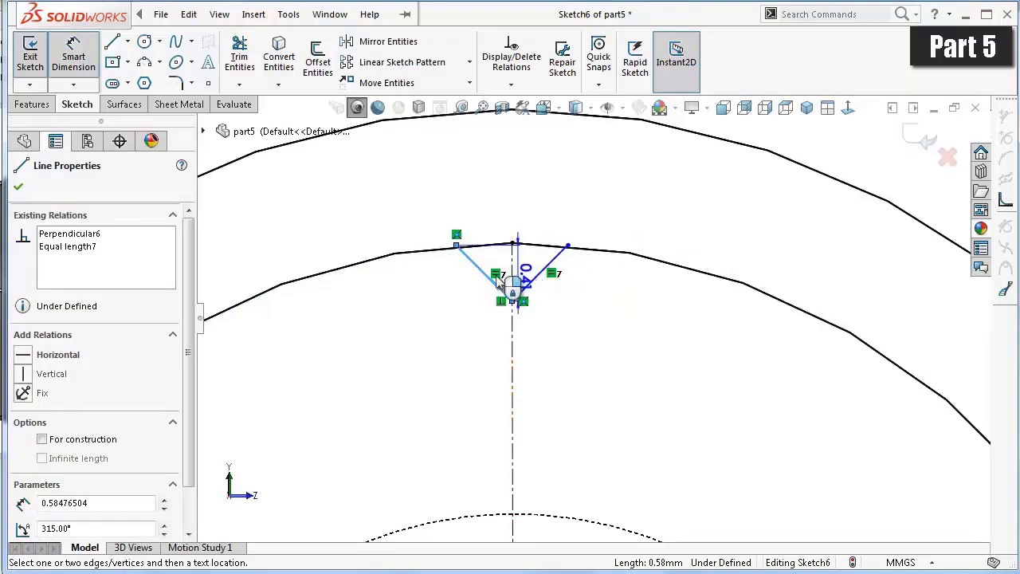
click(439, 260)
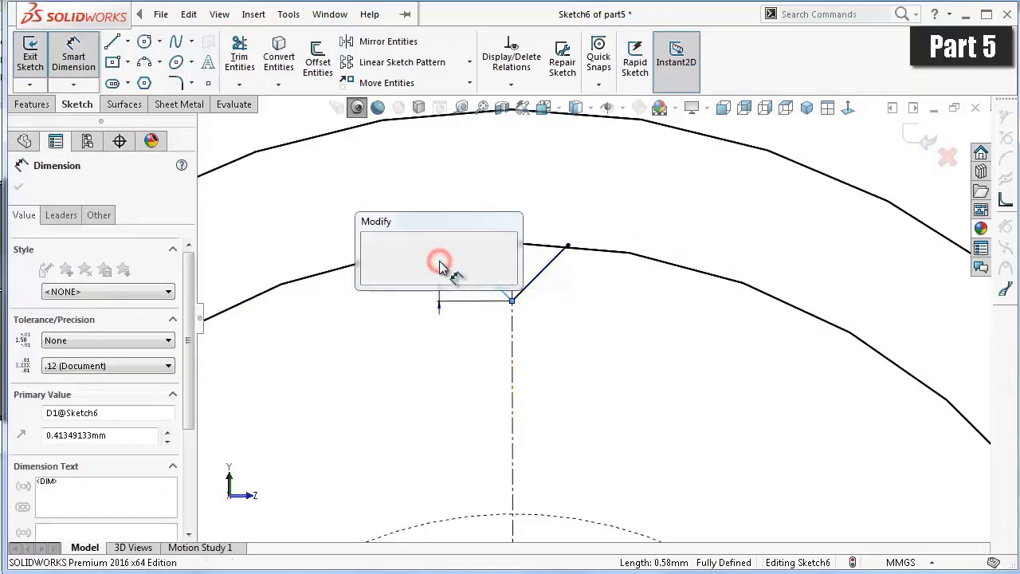
text(0.25)
key(Return)
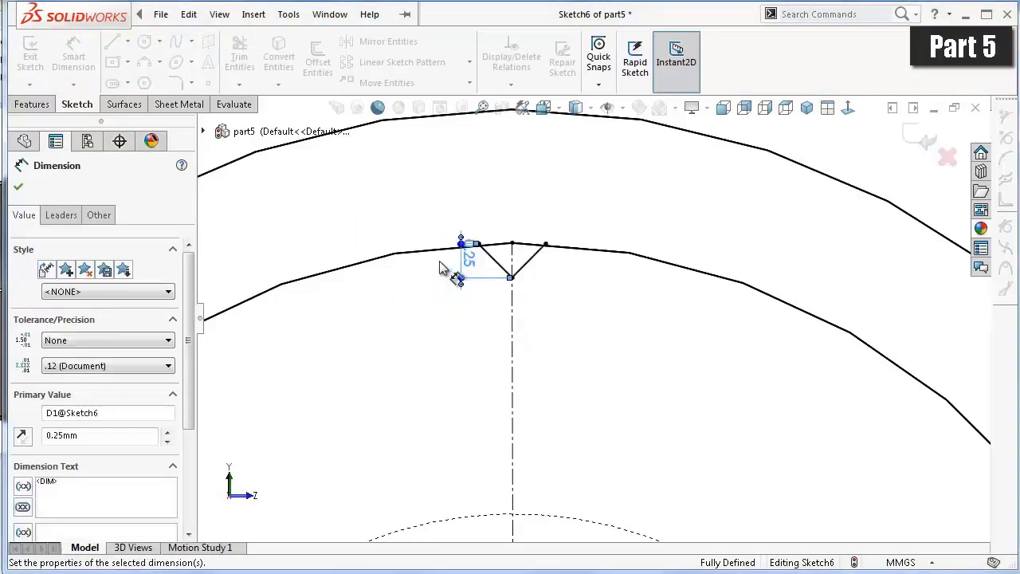
scroll(492, 265, down, 3)
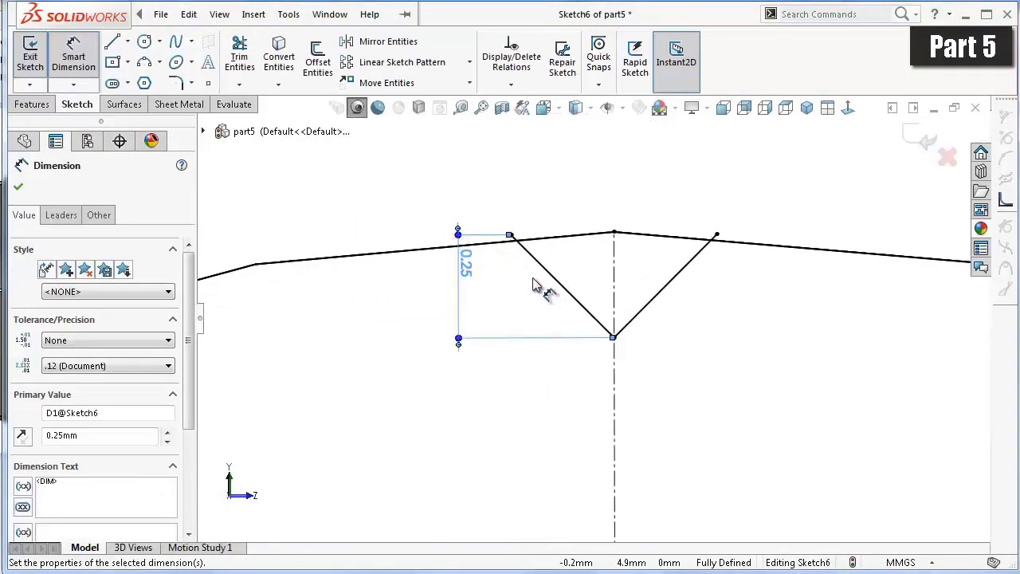
scroll(534, 285, down, 1)
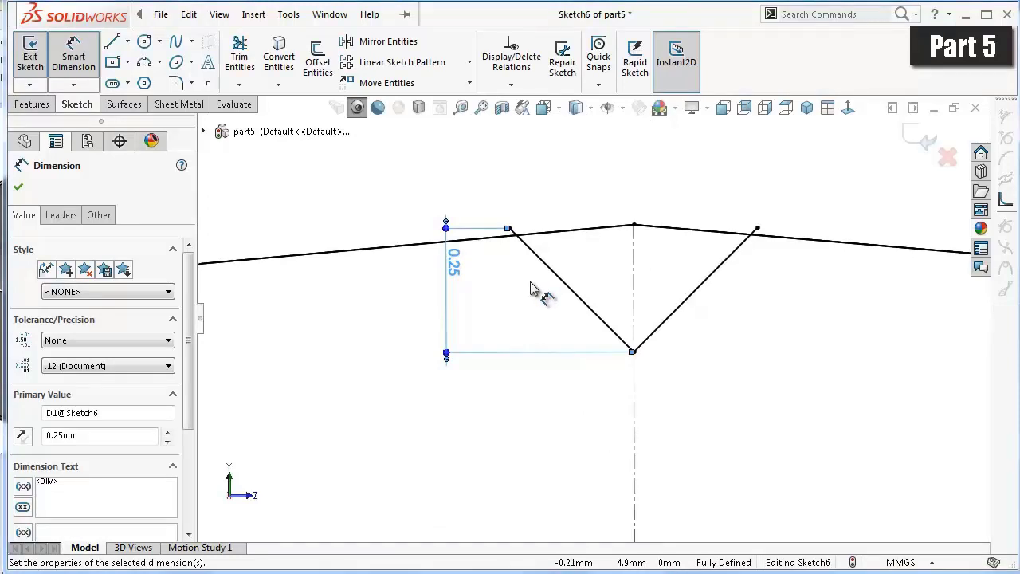
Discard the conflicting 90° angle and remove the Perpendicular relation between the V sides.
click(586, 311)
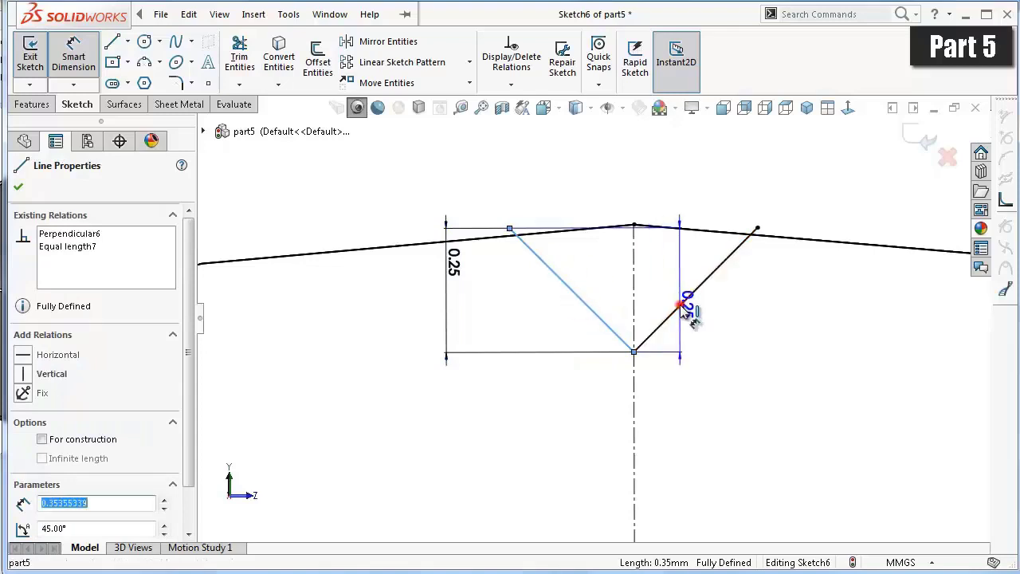
click(678, 305)
click(663, 296)
click(743, 309)
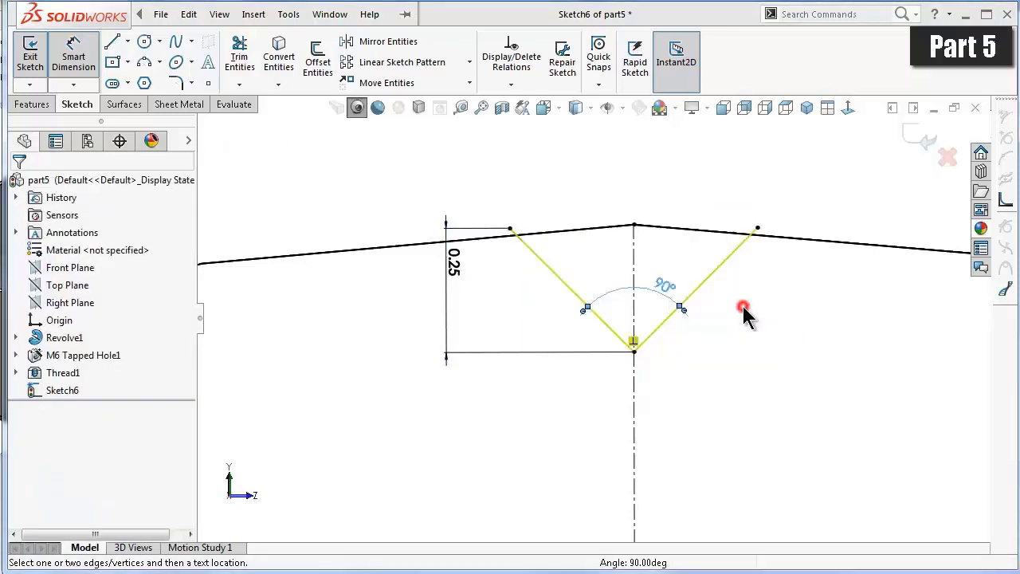
click(450, 264)
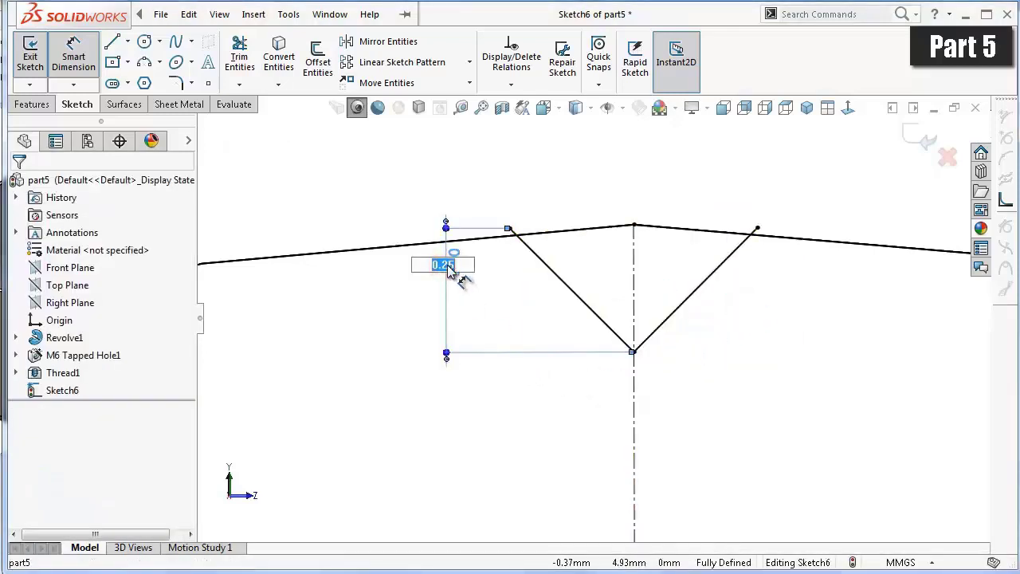
key(Return)
key(Escape)
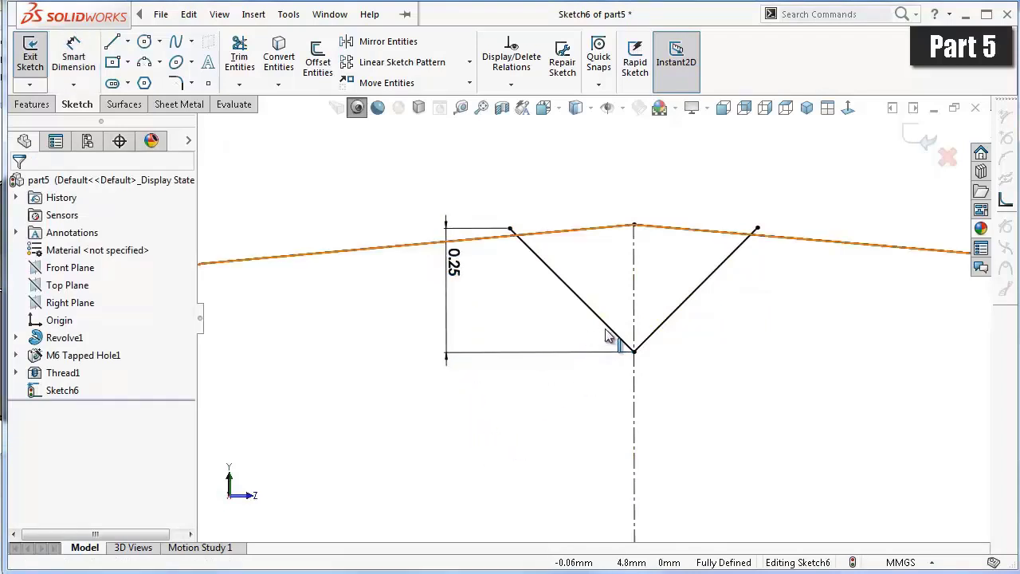
click(610, 338)
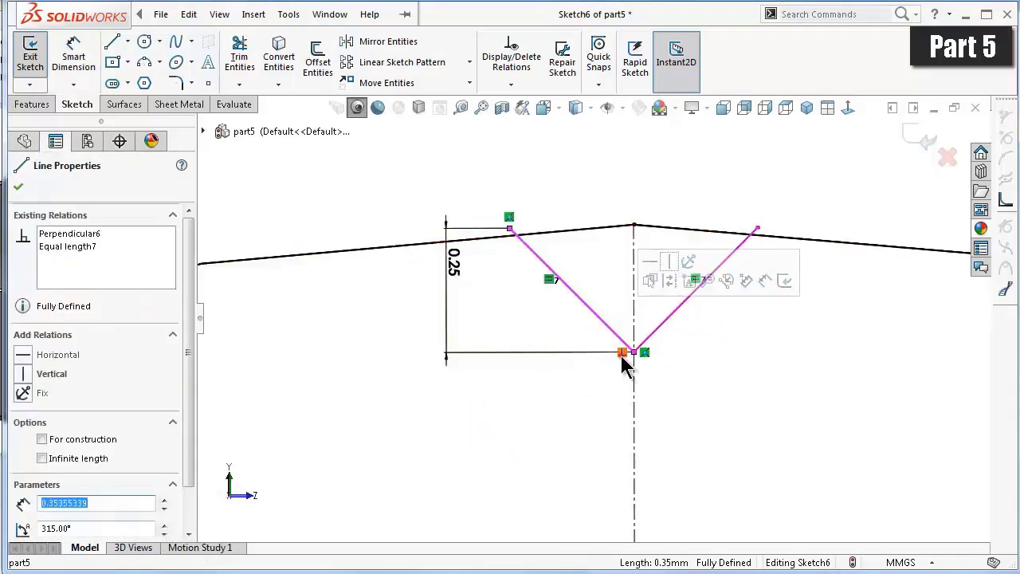
click(623, 357)
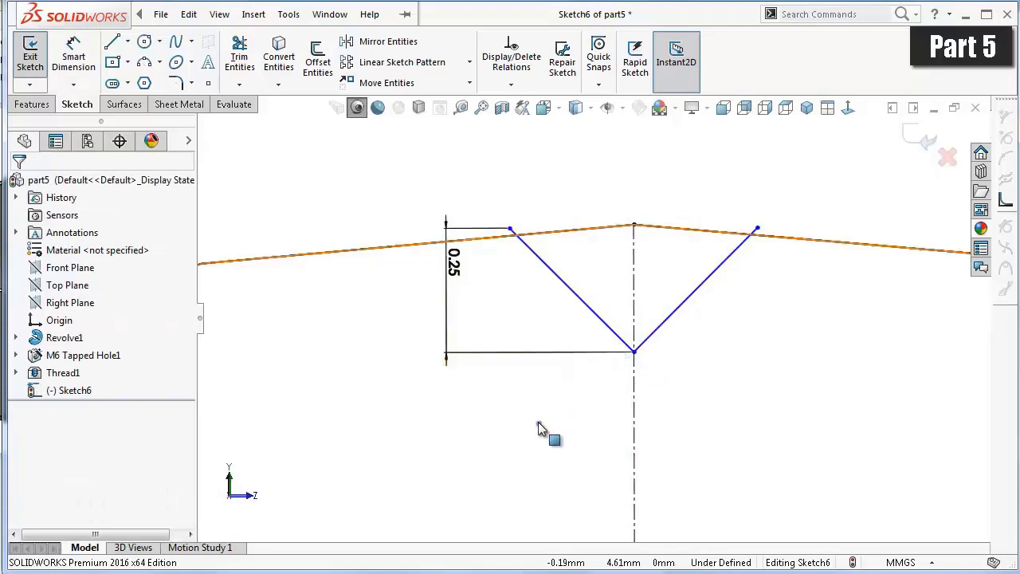
Dimension the angle between the slanted lines as 45°.
right_drag(538, 428, 520, 295)
click(593, 318)
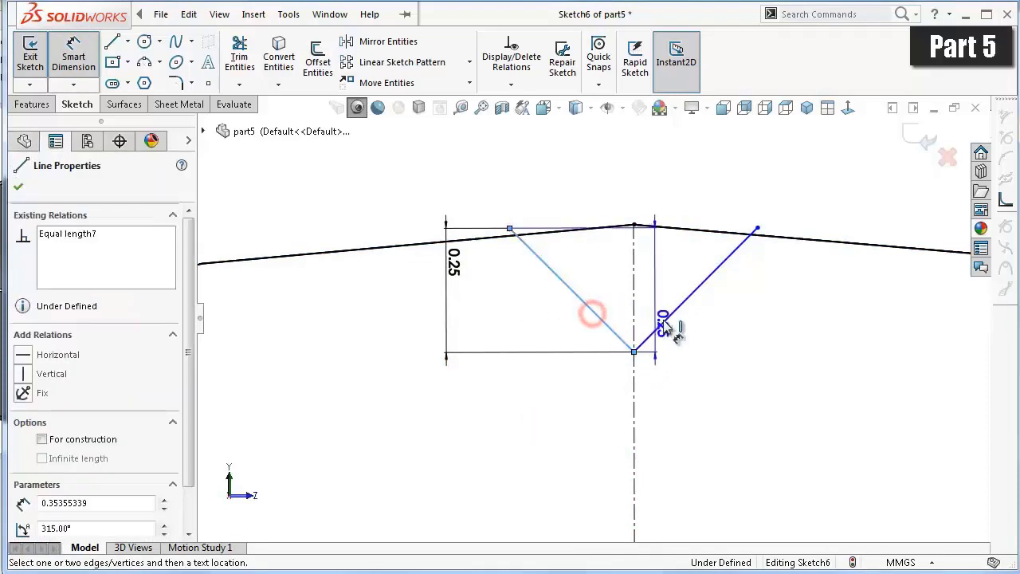
click(667, 319)
click(663, 317)
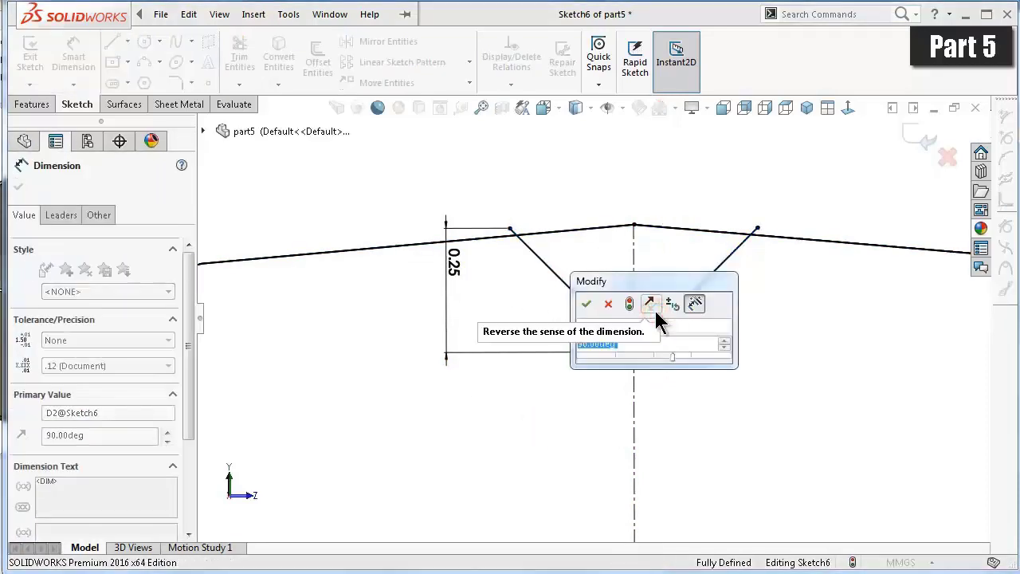
text(45)
key(Return)
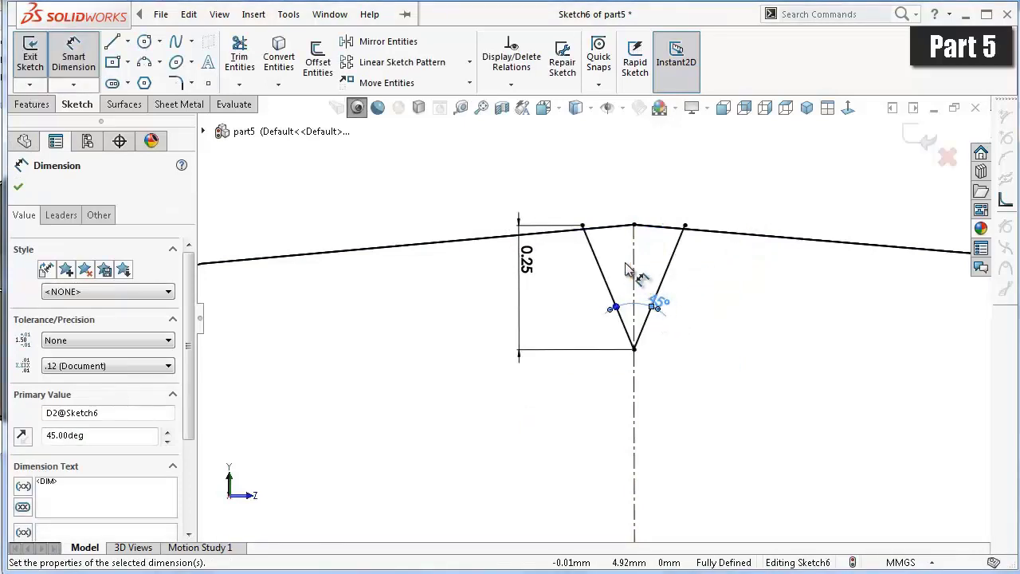
key(Escape)
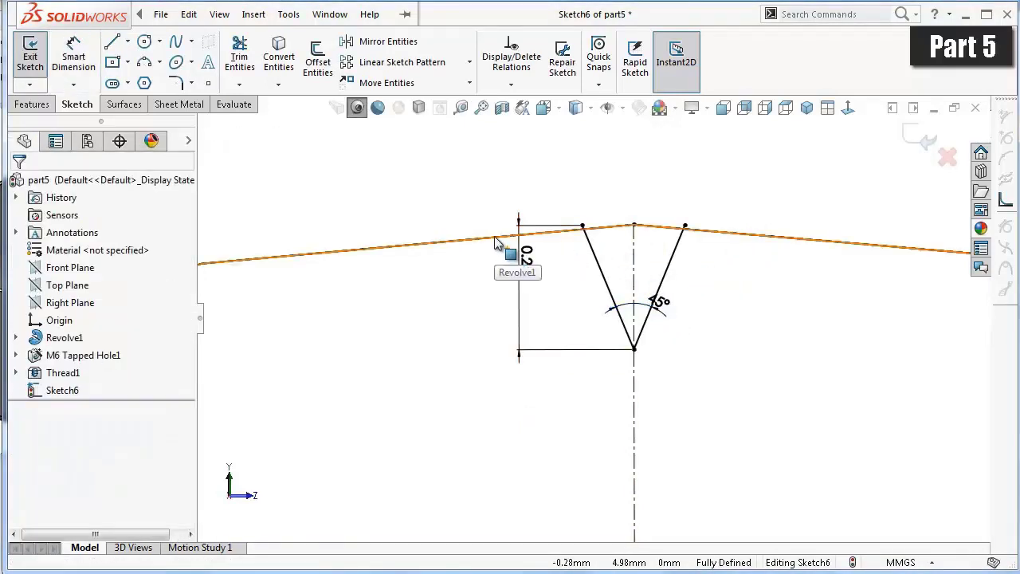
Convert the shaft's outer edge into Sketch6 and power-trim the excess line segments.
click(494, 239)
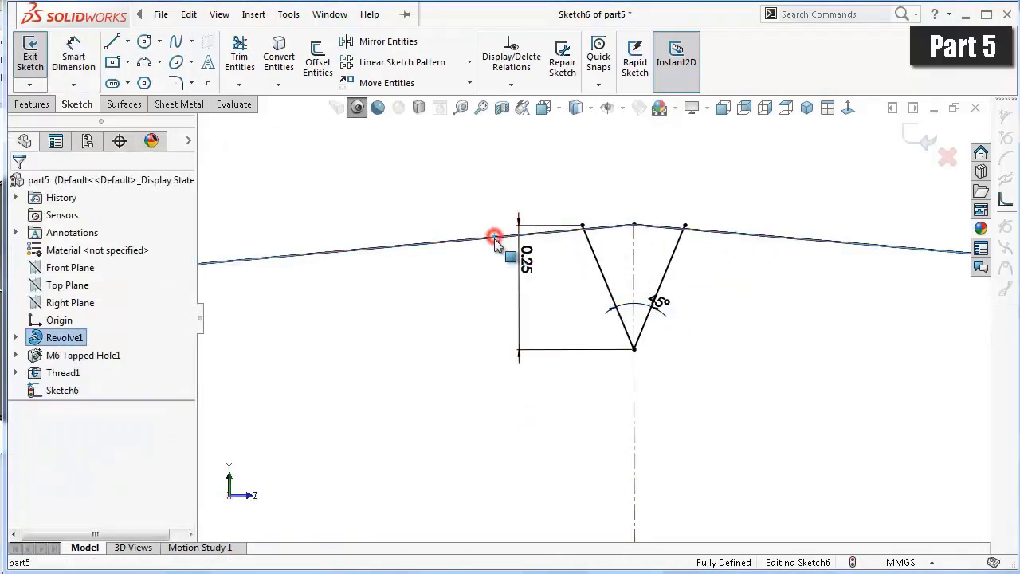
click(274, 65)
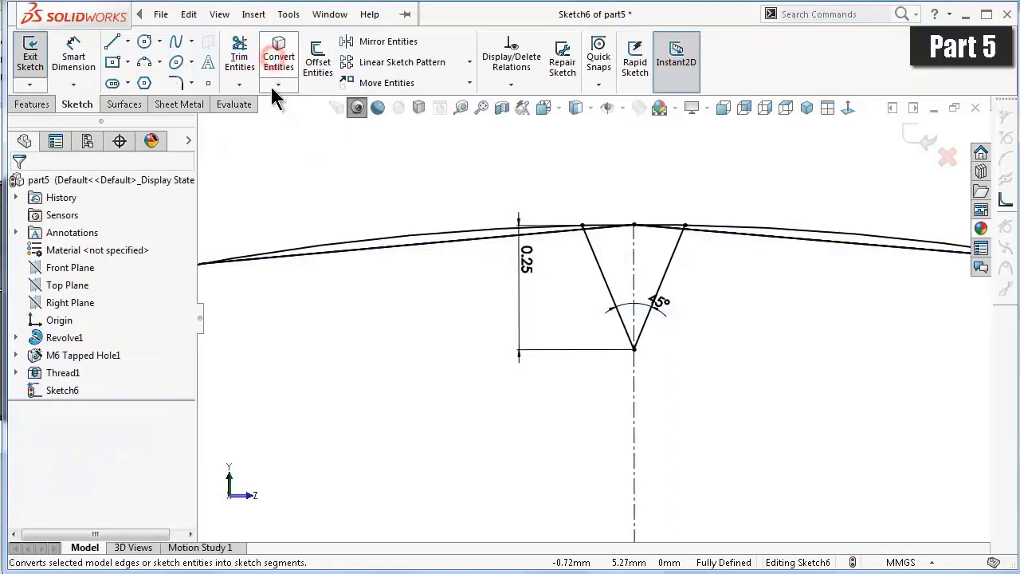
click(239, 58)
drag(374, 163, 717, 501)
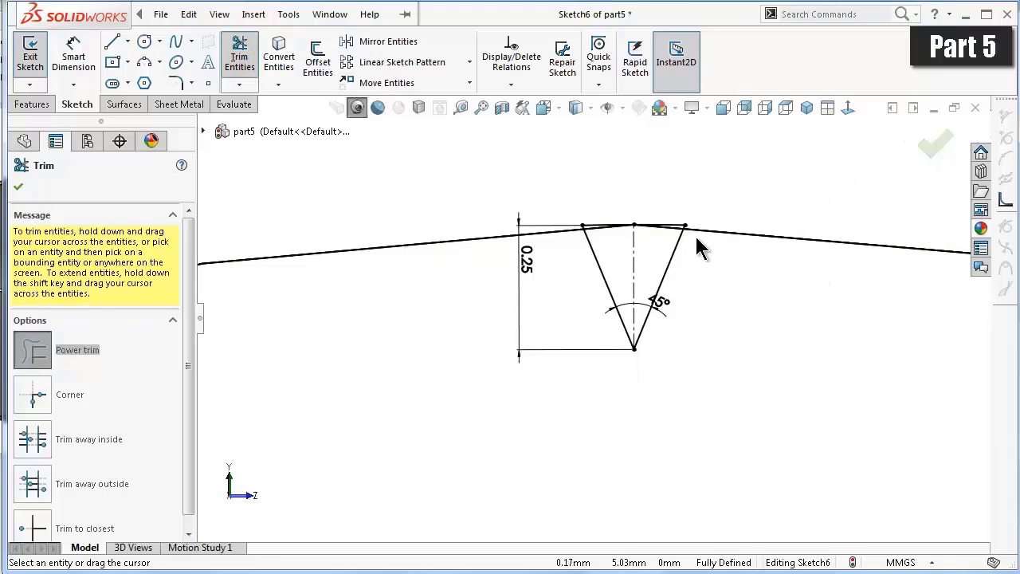
scroll(696, 243, up, 2)
mouse_move(660, 262)
middle_down()
mouse_move(639, 279)
mouse_move(450, 213)
middle_up()
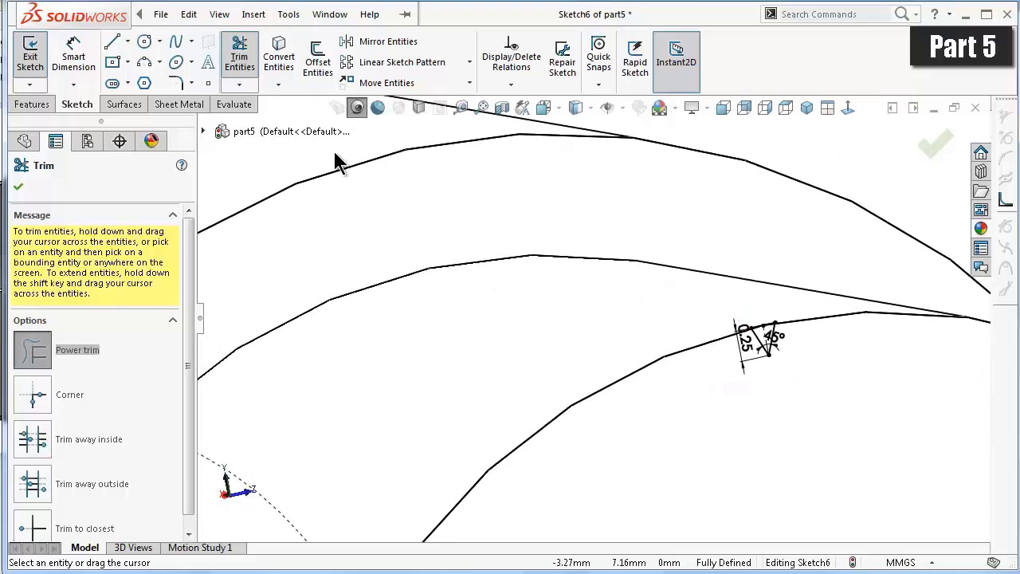
click(35, 104)
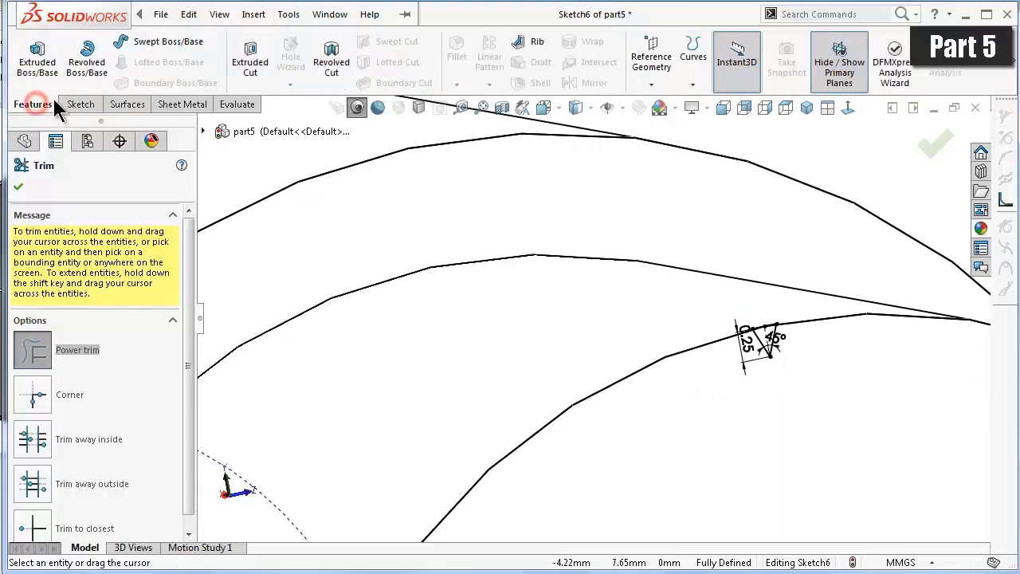
Extrude-cut the V-groove sketch Up To Surface, ending at the shaft's end face.
click(263, 80)
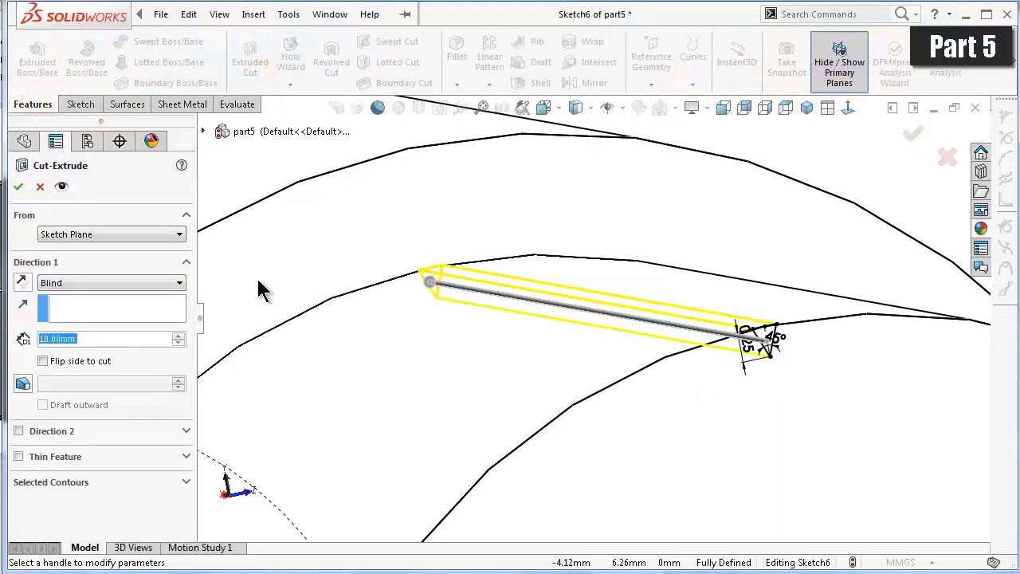
click(61, 282)
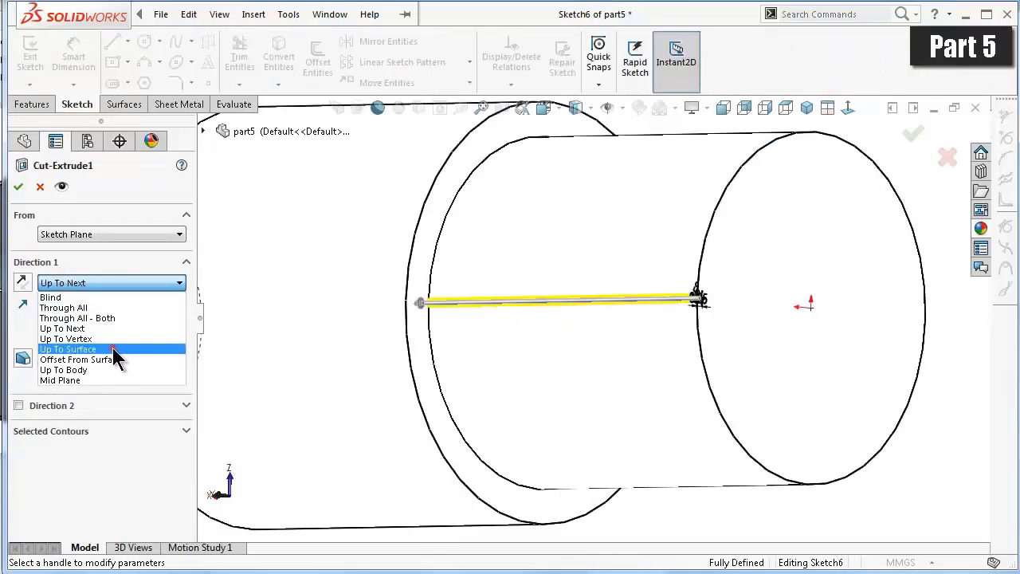
click(109, 348)
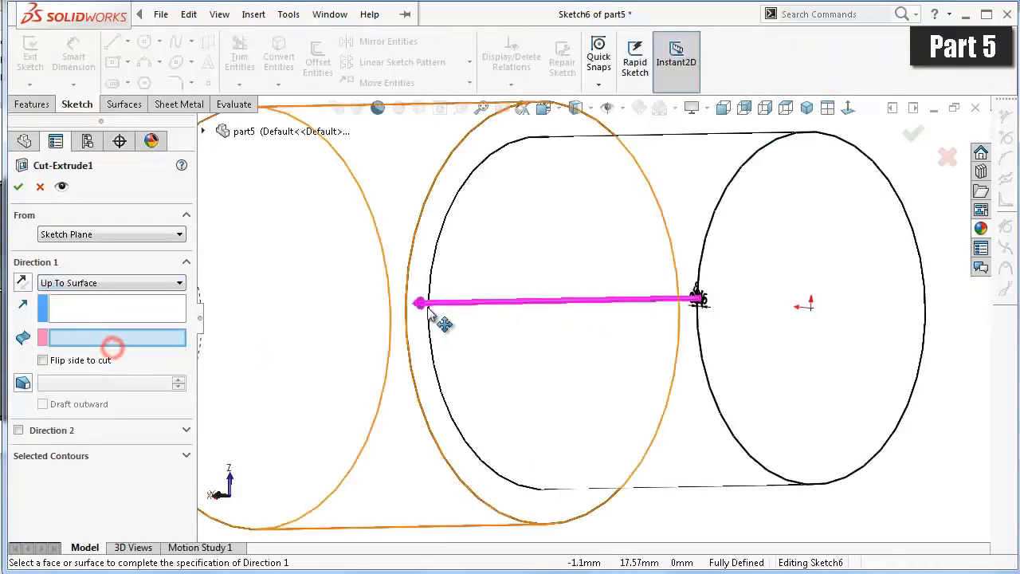
click(424, 258)
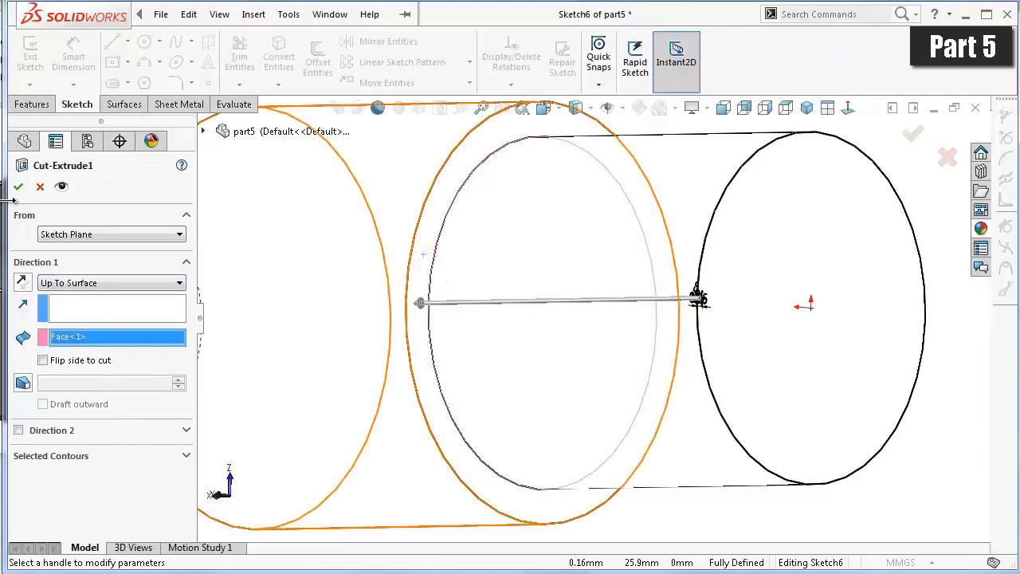
click(18, 187)
Switch to Shaded With Edges, then rotate and zoom in on the end face and groove.
scroll(325, 281, up, 3)
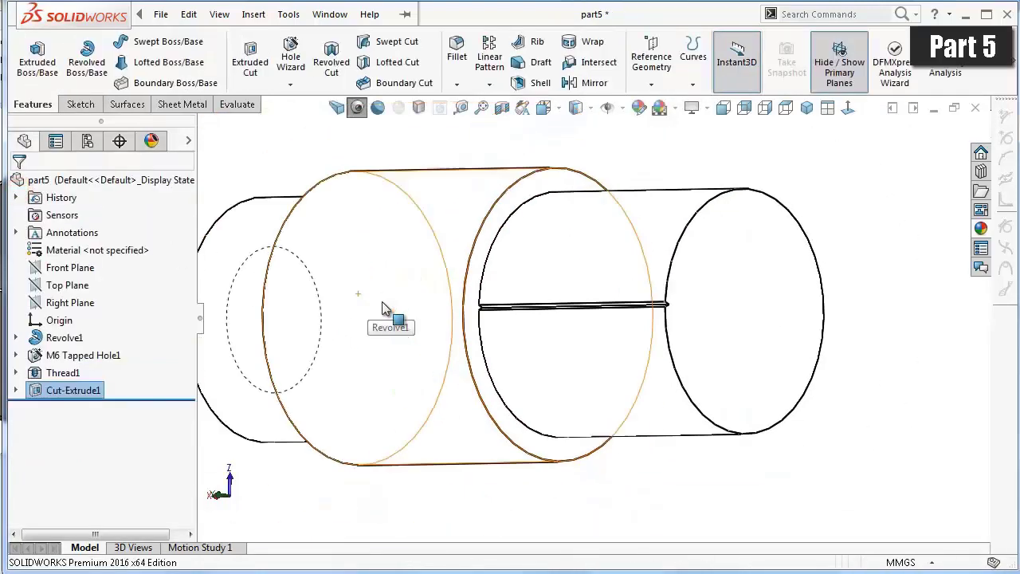
click(583, 112)
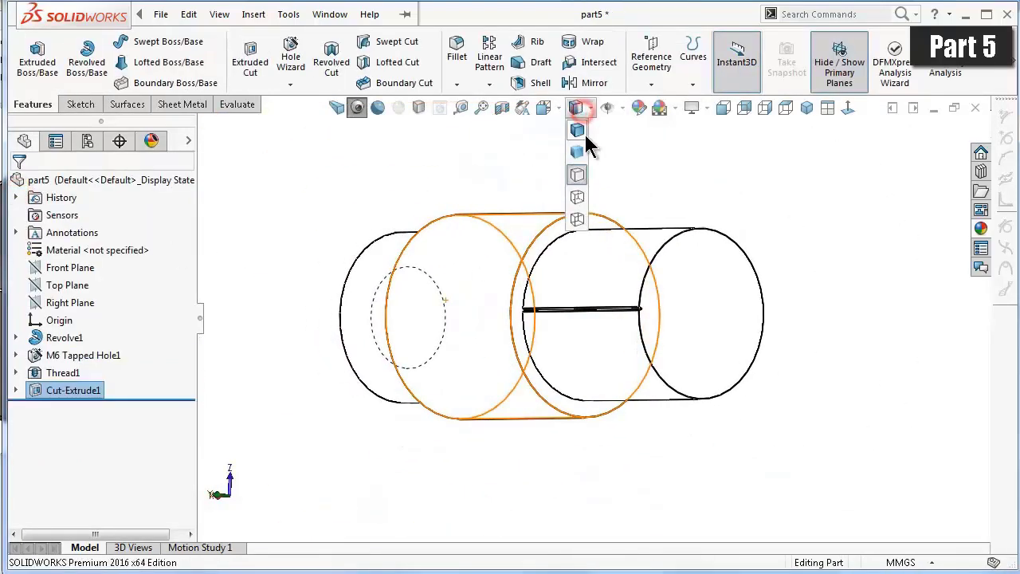
click(581, 134)
click(731, 186)
key(Left)
key(Left)
key(Left)
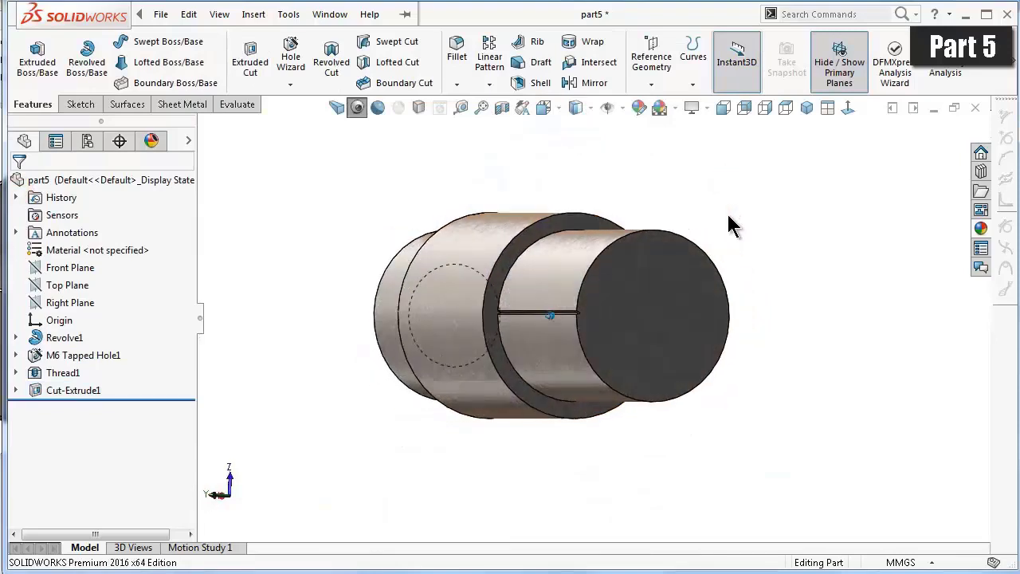
key(Left)
key(Left)
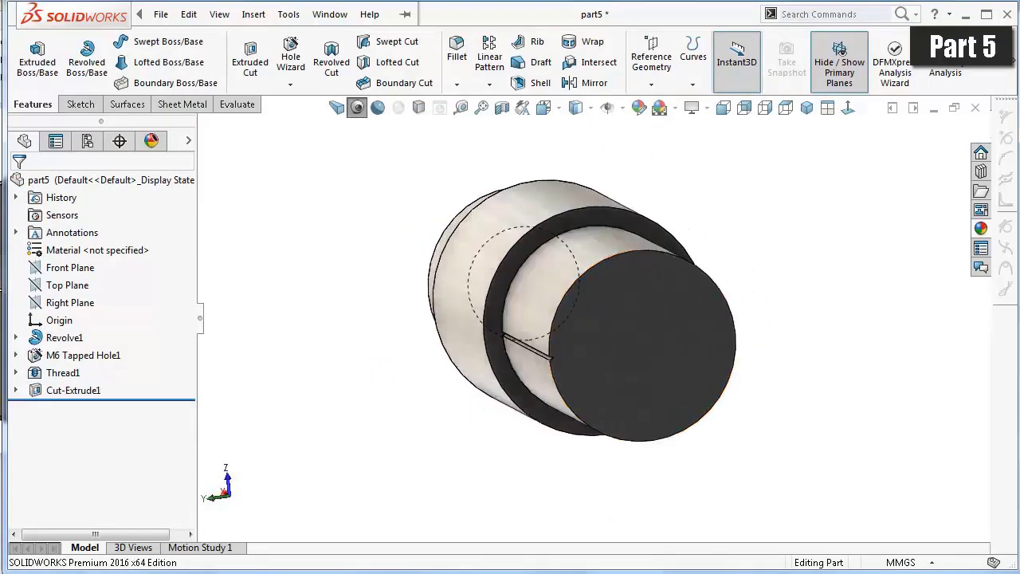
click(840, 312)
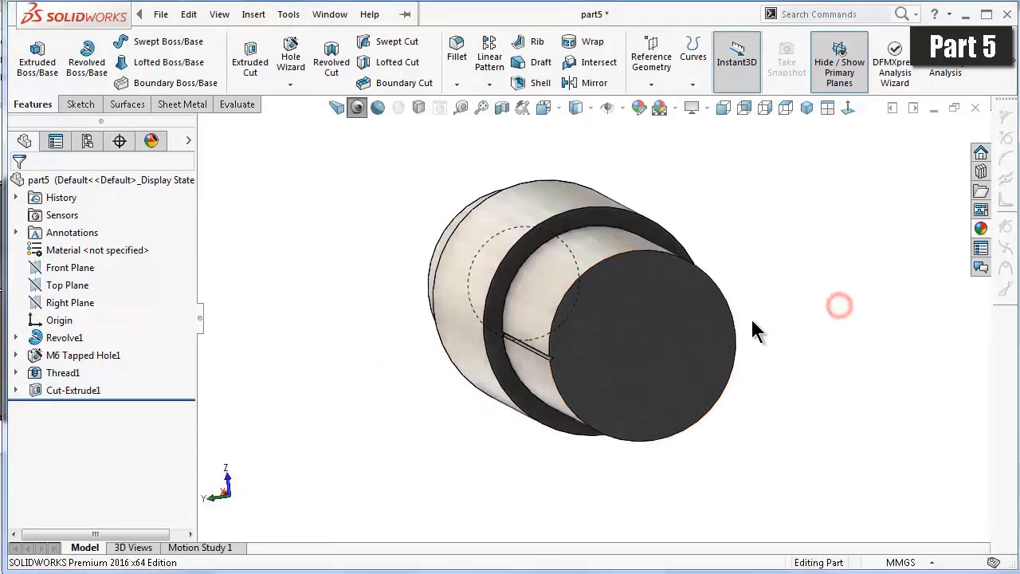
key(Left)
key(Left)
key(Down)
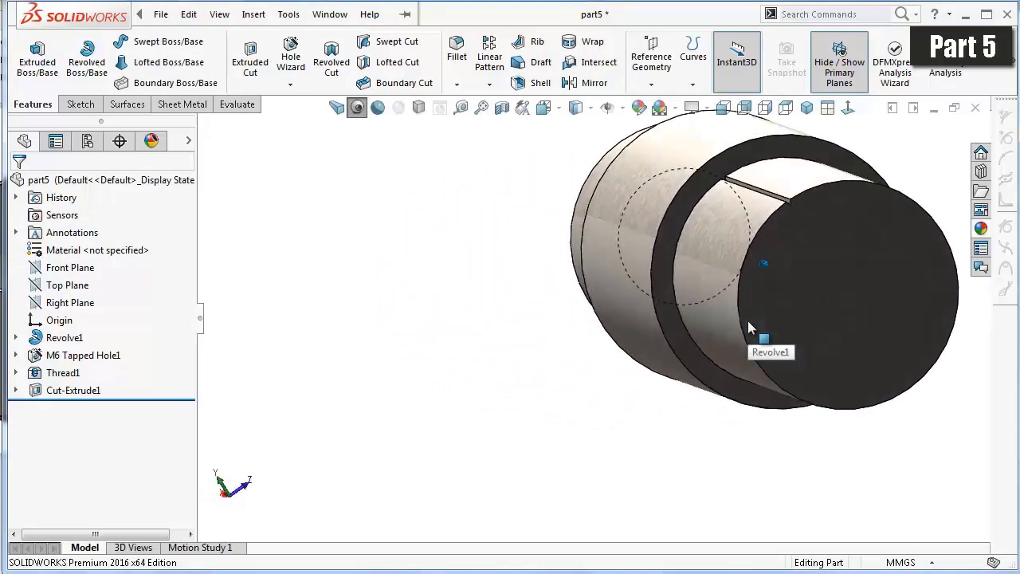
scroll(748, 320, down, 4)
scroll(753, 319, down, 1)
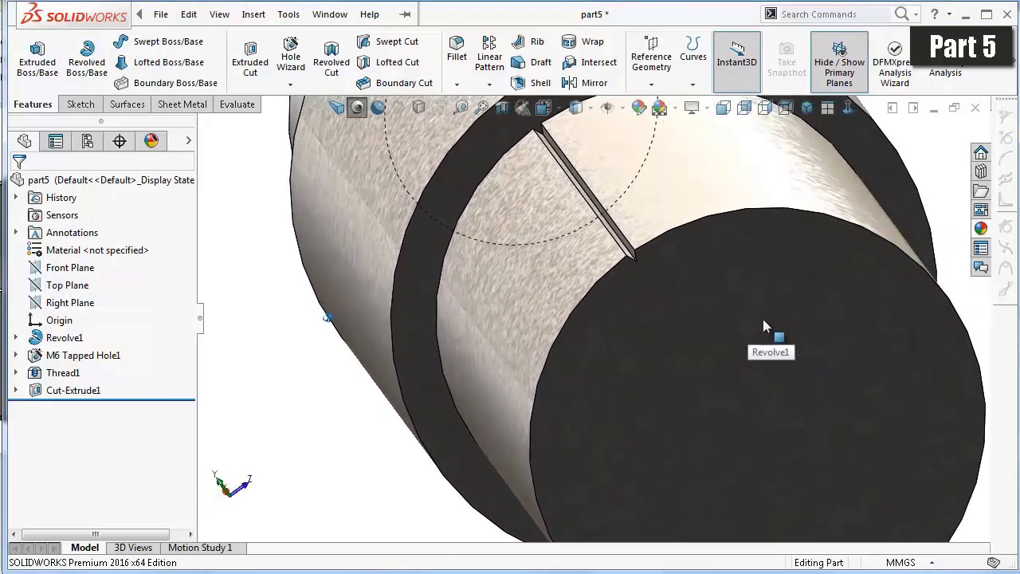
Circular-pattern Cut-Extrude1 72 times over 360° around the shaft's circular edge.
click(489, 83)
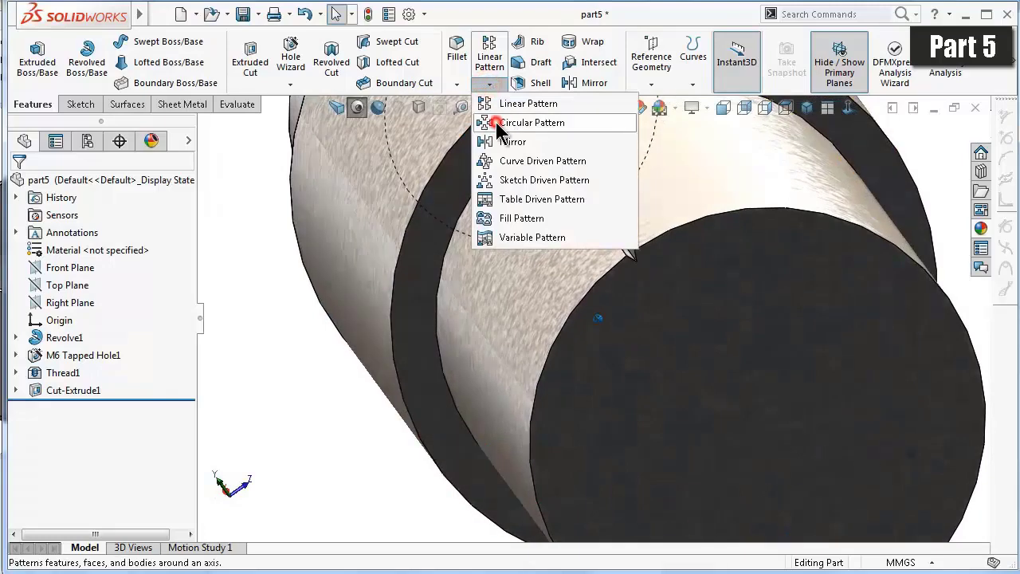
click(532, 123)
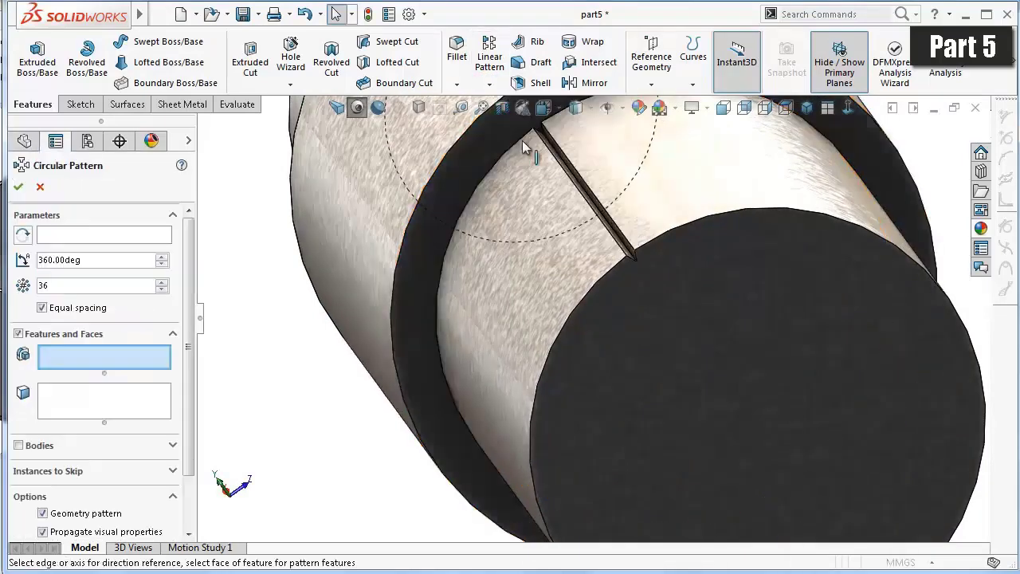
click(56, 236)
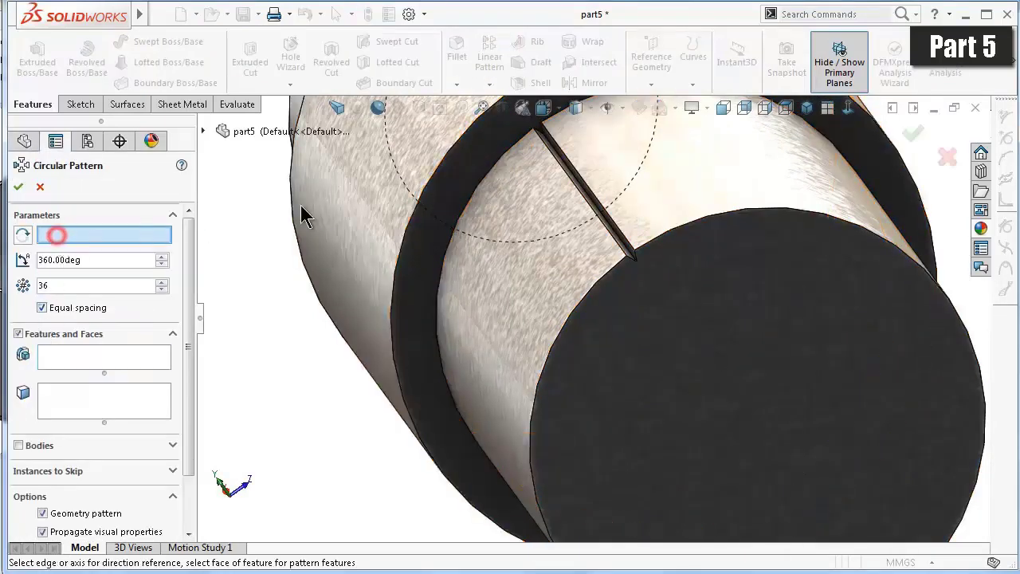
click(414, 221)
click(91, 358)
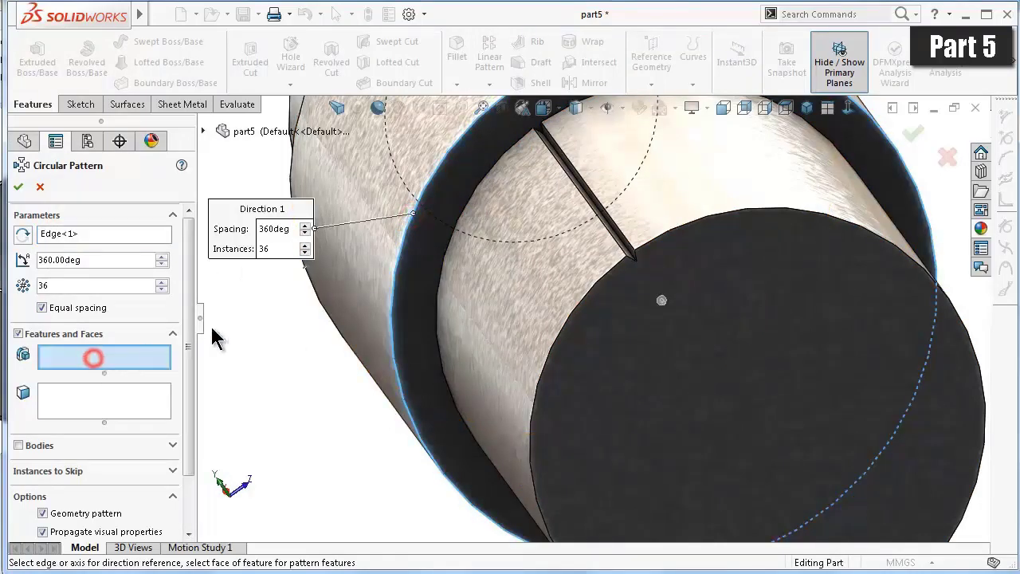
scroll(628, 266, down, 3)
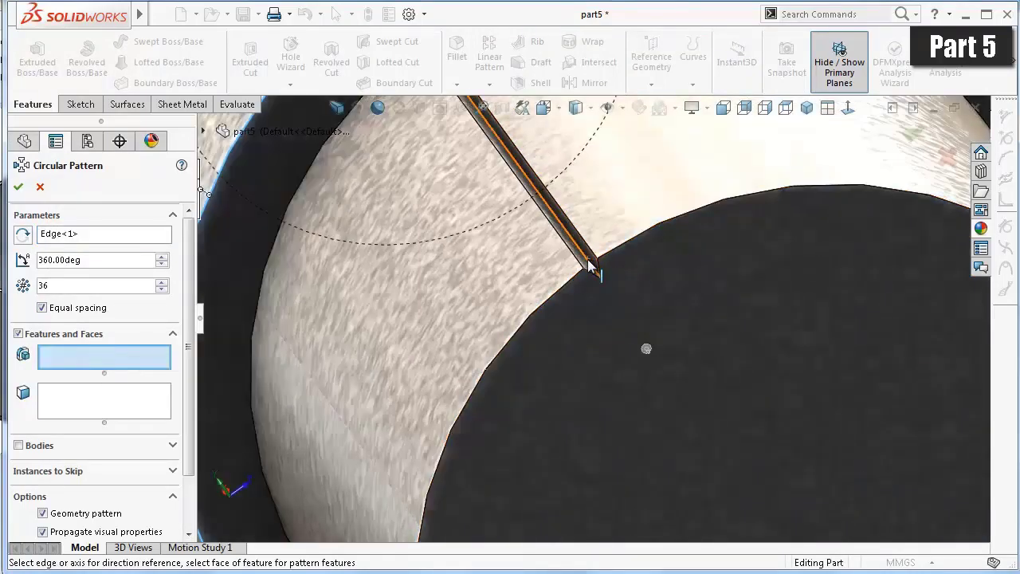
click(592, 265)
scroll(594, 275, up, 3)
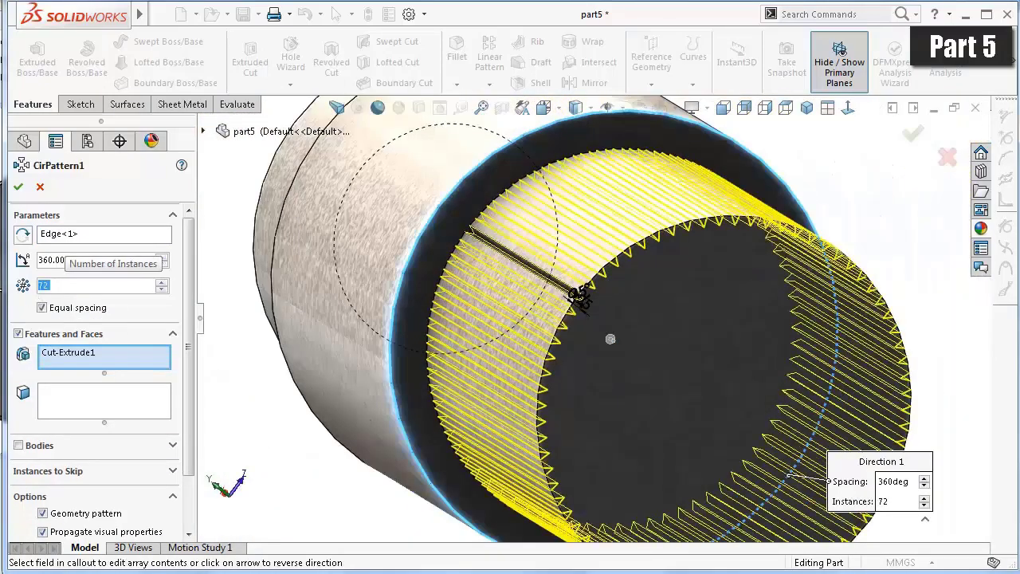
click(18, 186)
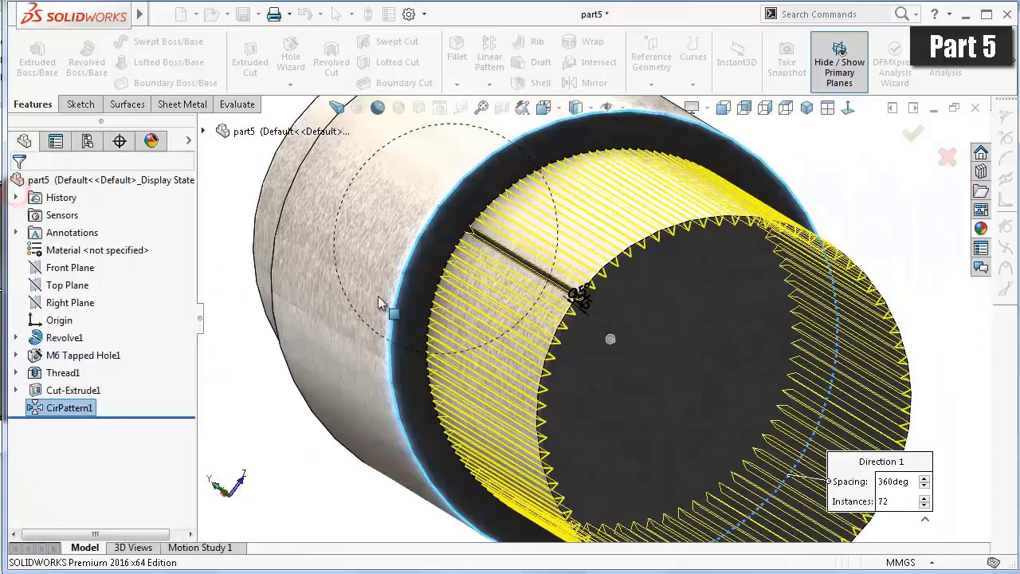
Rotate the part to inspect the 72 teeth on the patterned end.
key(Left)
key(Left)
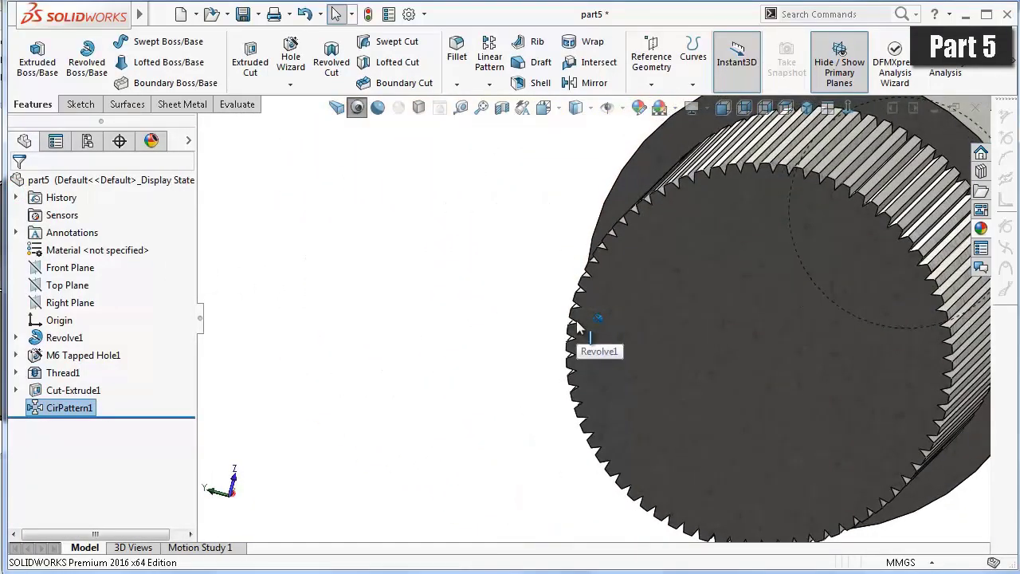
key(Up)
key(Up)
key(Up)
key(Up)
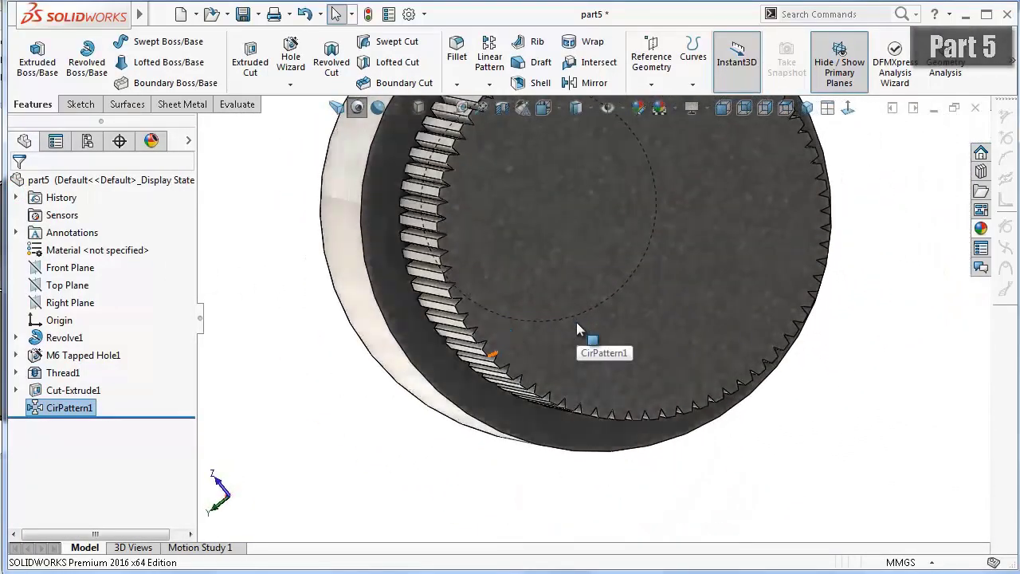
key(Up)
key(Up)
key(Left)
key(Left)
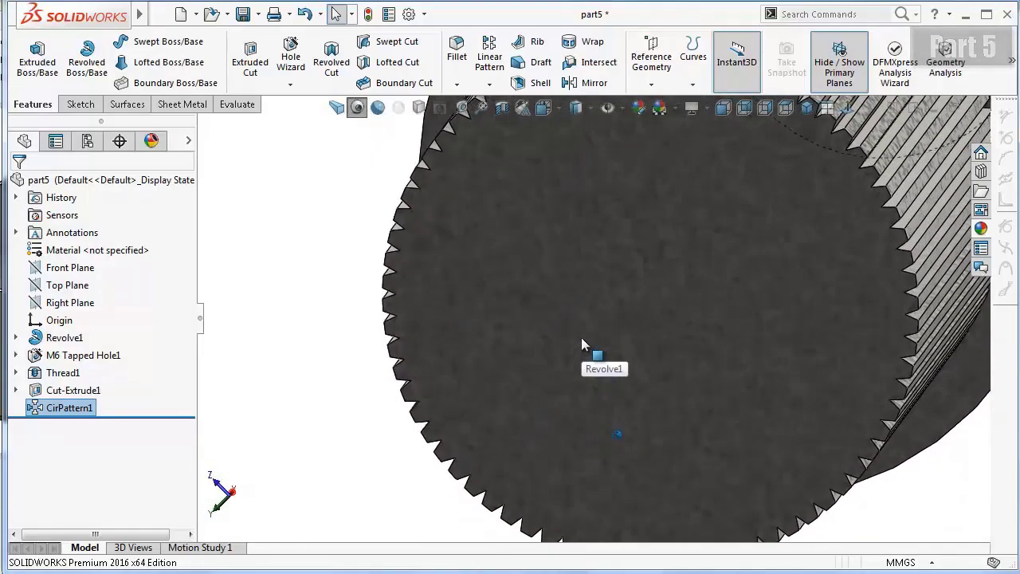
key(Left)
key(Left)
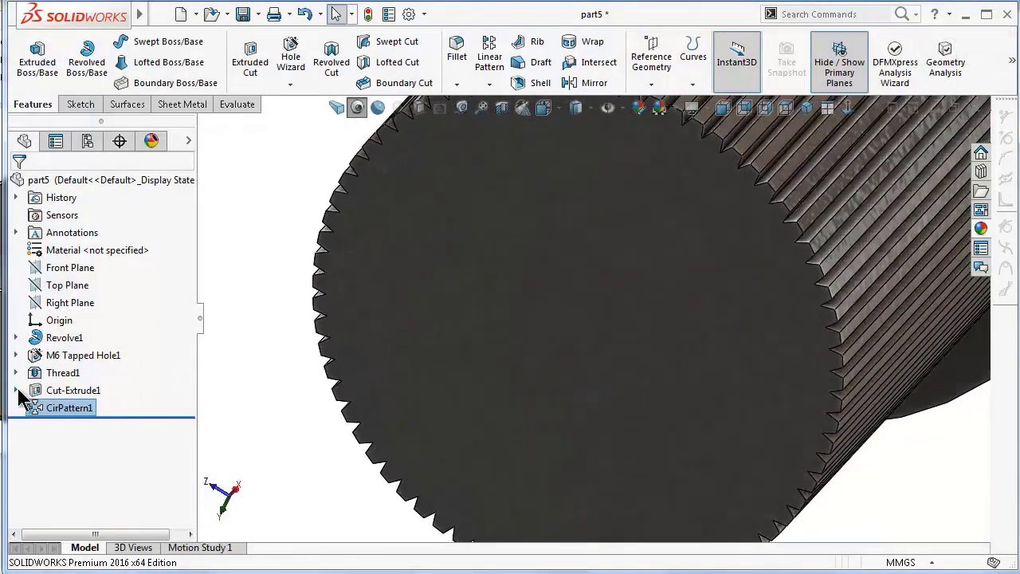
click(16, 390)
Edit Sketch6, change the 45° groove angle to 60°, and exit to rebuild the teeth.
click(63, 407)
click(76, 364)
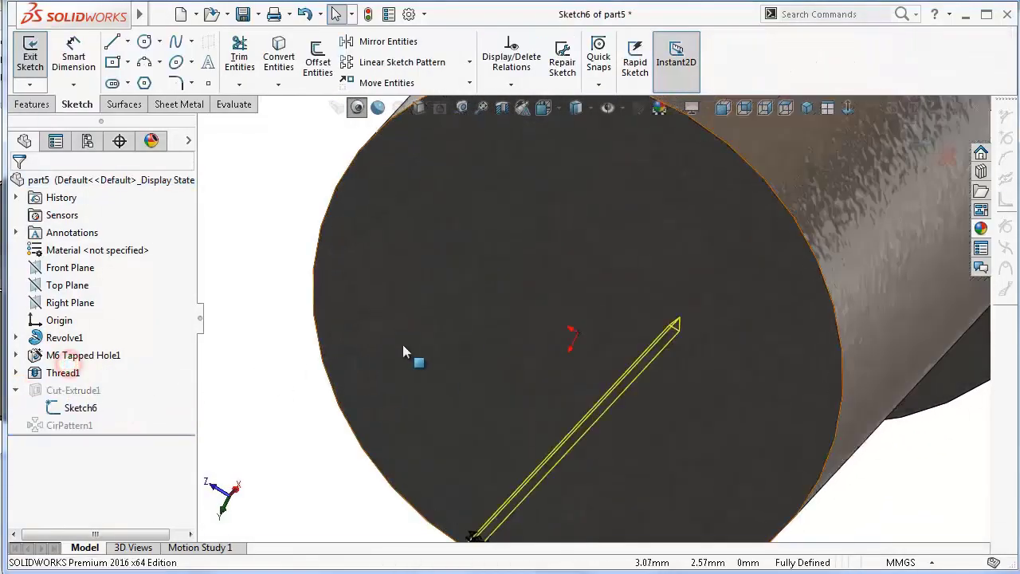
click(853, 110)
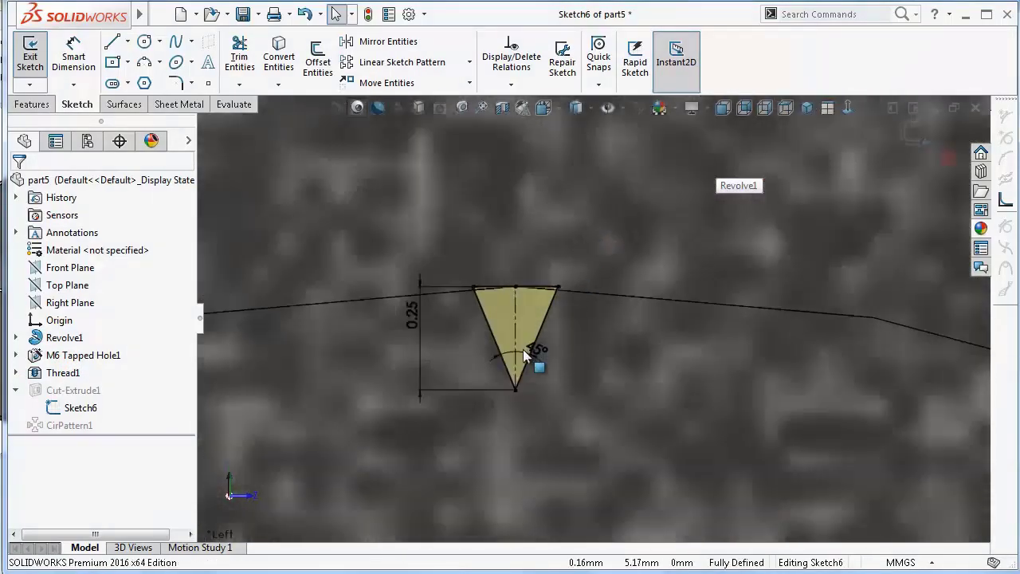
double_click(538, 351)
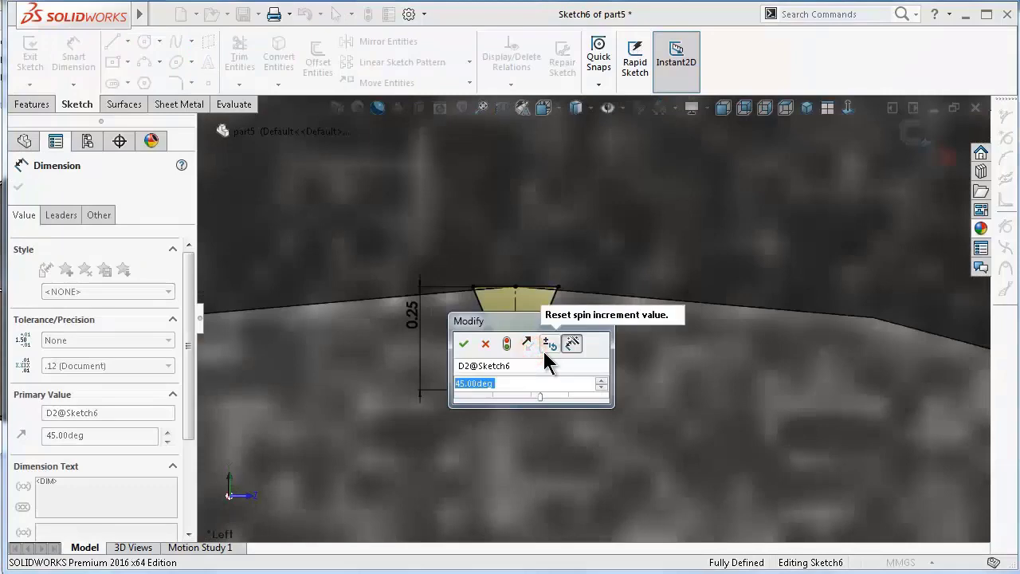
text(60)
key(Return)
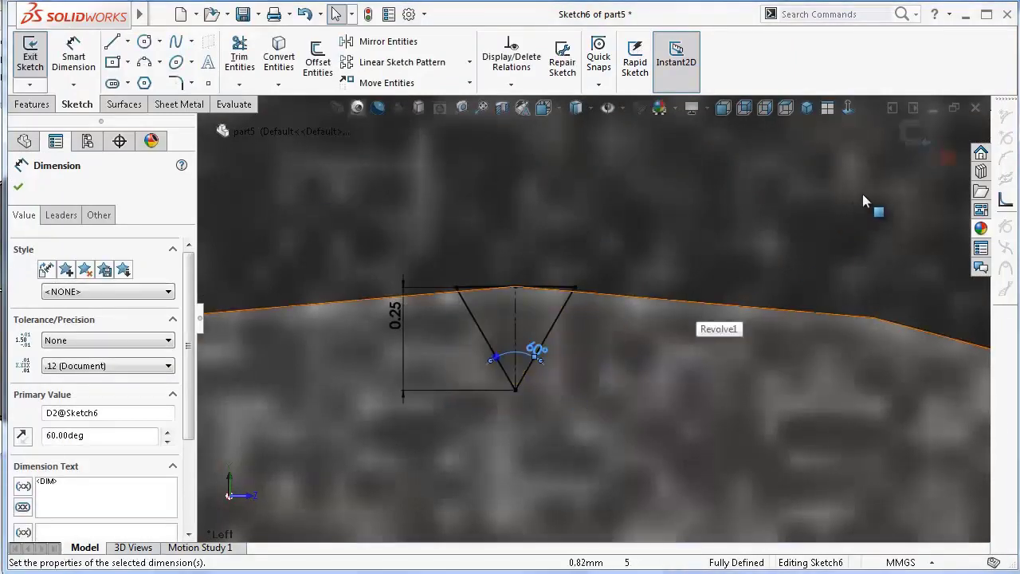
click(908, 133)
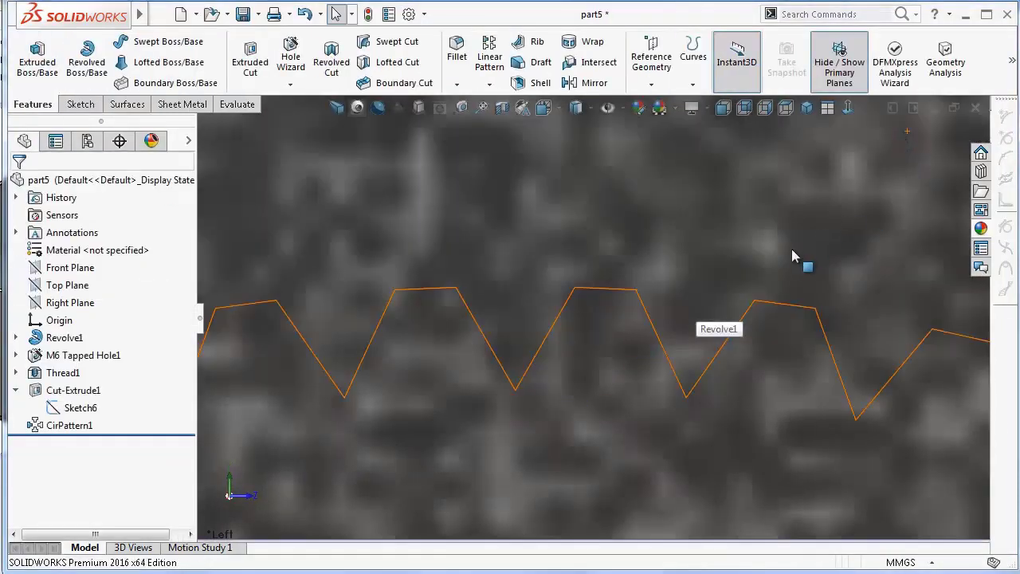
Zoom out and orbit to view the whole shaft from the knurled end to the threaded end.
scroll(789, 253, up, 3)
scroll(775, 267, up, 3)
scroll(741, 335, up, 2)
scroll(721, 375, up, 2)
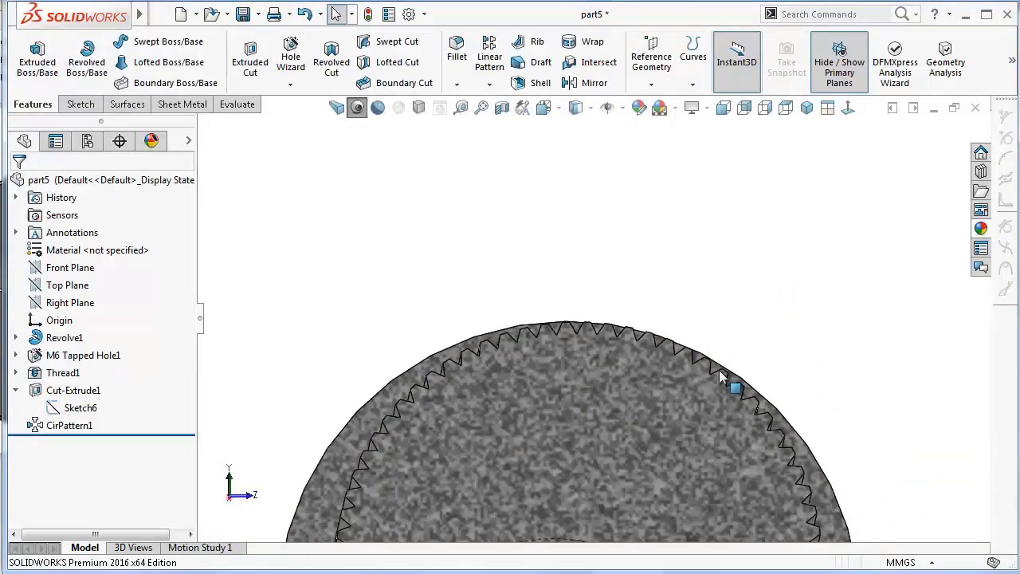
middle_drag(721, 375, 756, 445)
scroll(756, 439, up, 5)
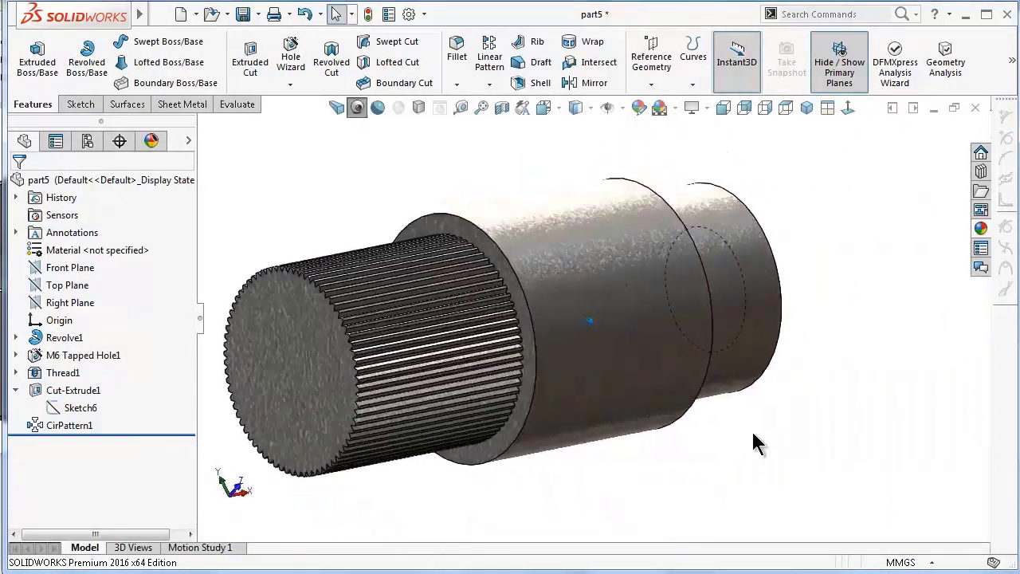
key(Left)
key(Left)
key(Left)
key(Left)
key(Left)
key(Left)
key(Left)
key(Left)
key(Left)
key(Left)
key(Left)
key(Left)
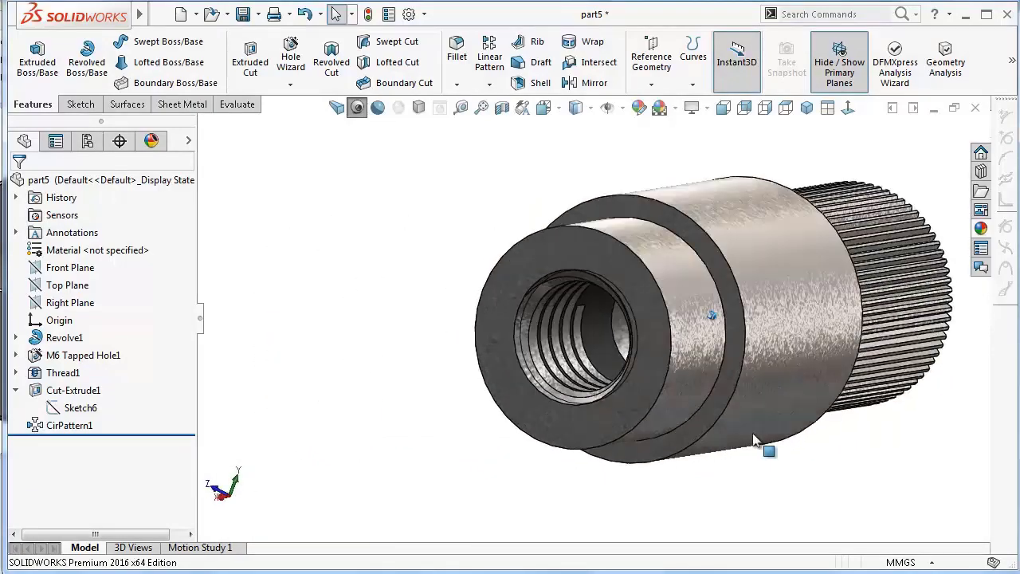
key(Left)
key(Left)
key(Left)
scroll(840, 444, down, 2)
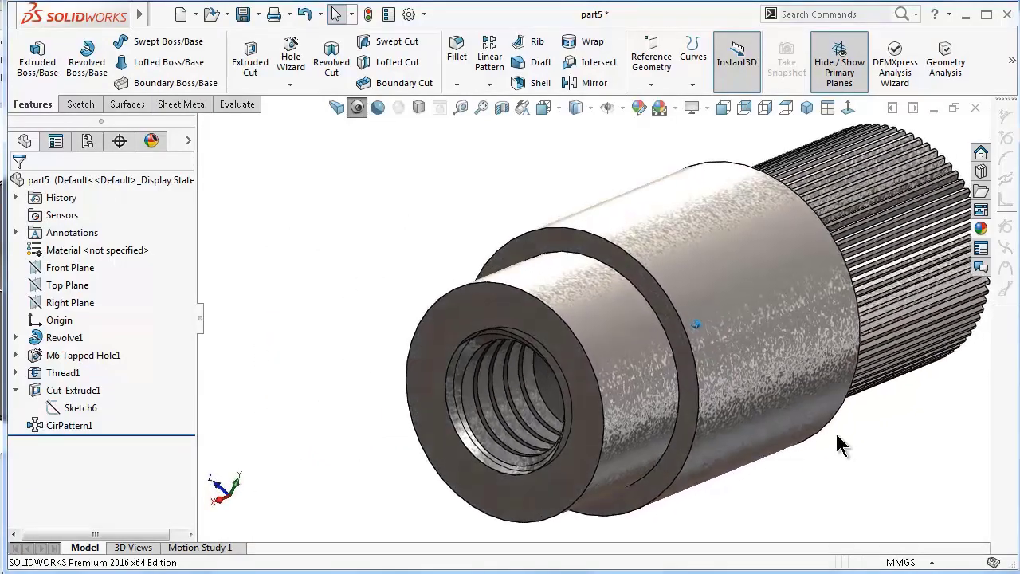
scroll(841, 446, up, 2)
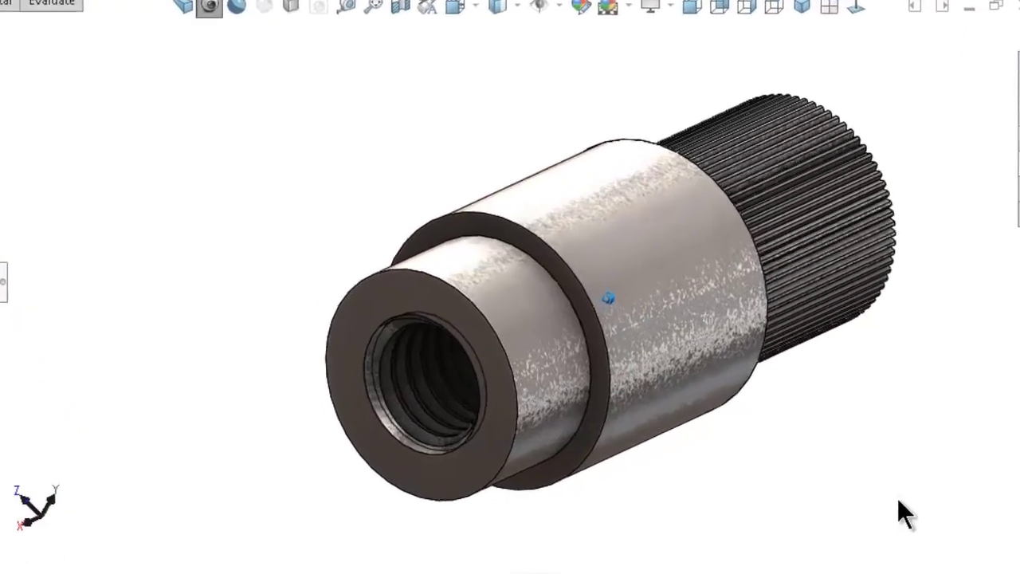
click(899, 501)
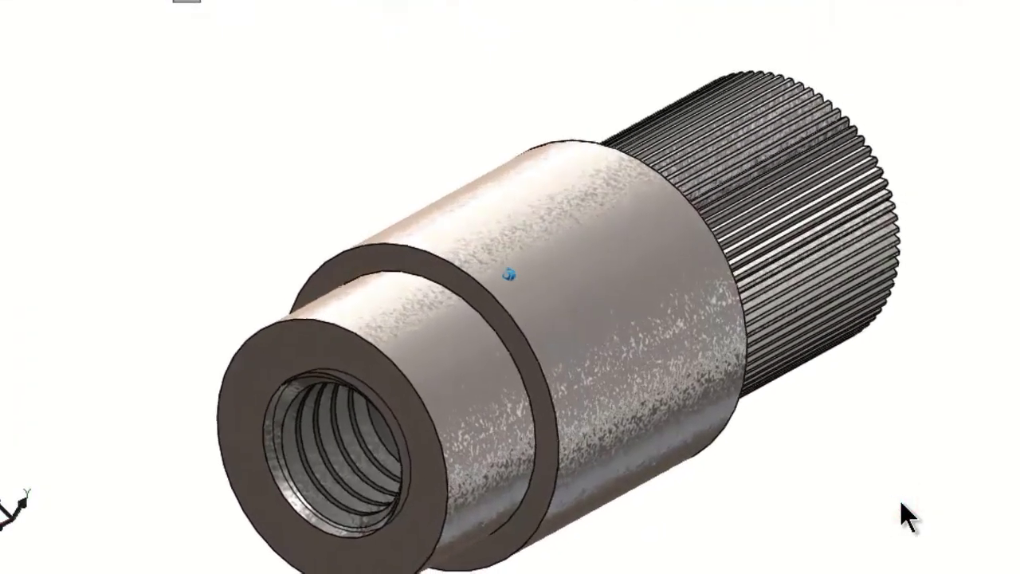